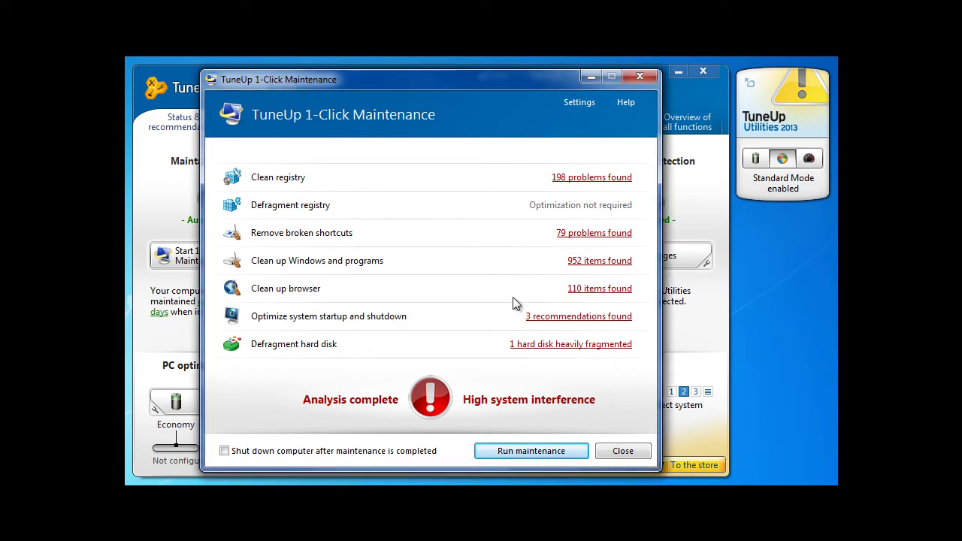
- Run the 1-Click Maintenance on the analysed problems and close the maintenance window
click(559, 448)
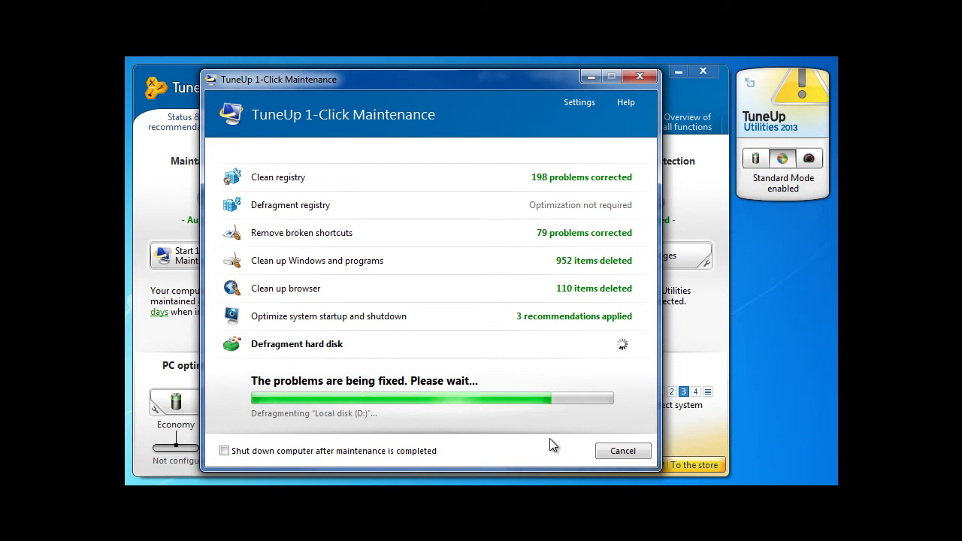
click(619, 450)
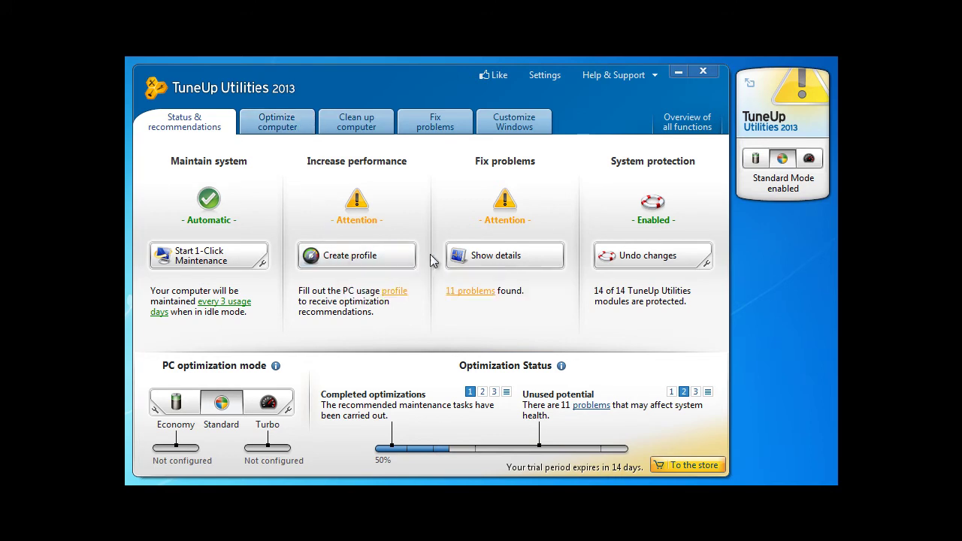
- Review the details and recommended solutions of the first five detected system problems, and close the details
click(470, 257)
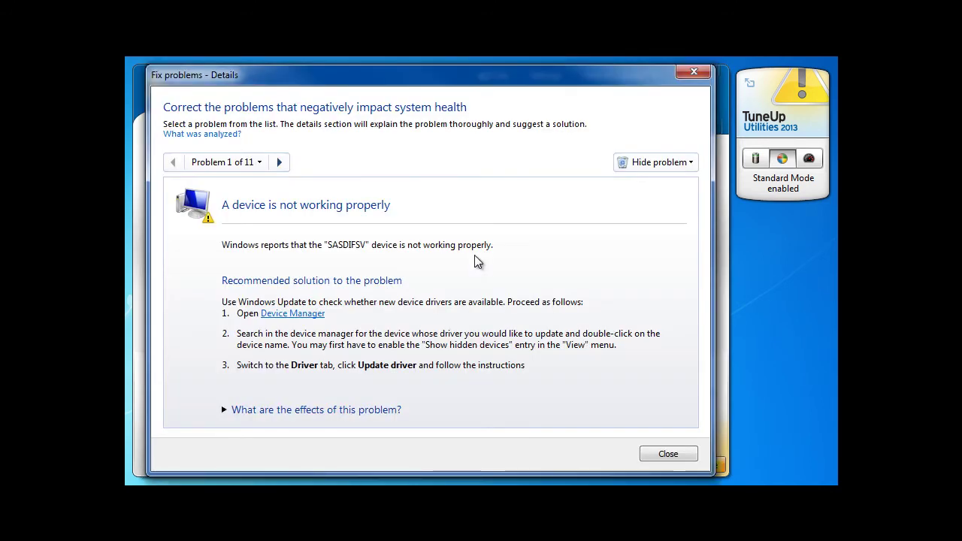
click(688, 163)
click(689, 169)
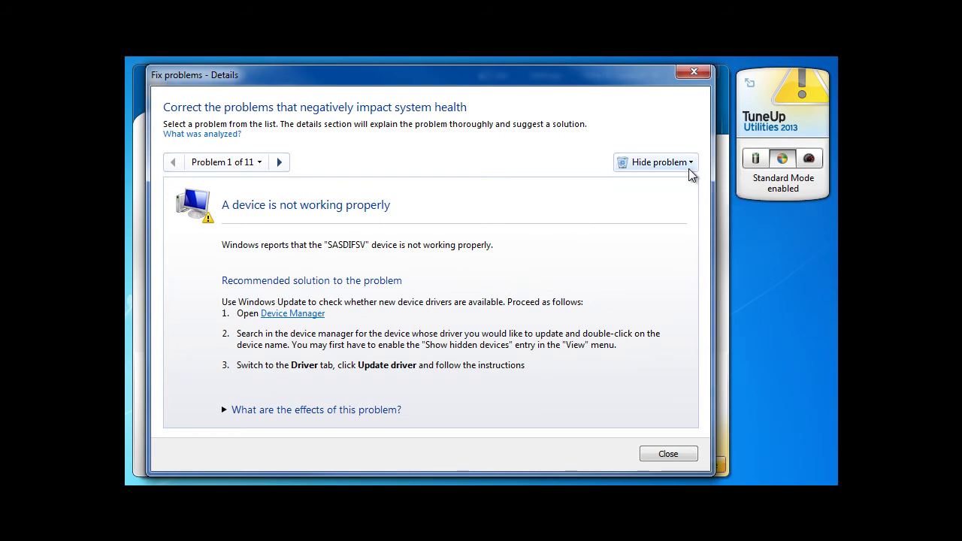
click(281, 168)
click(279, 163)
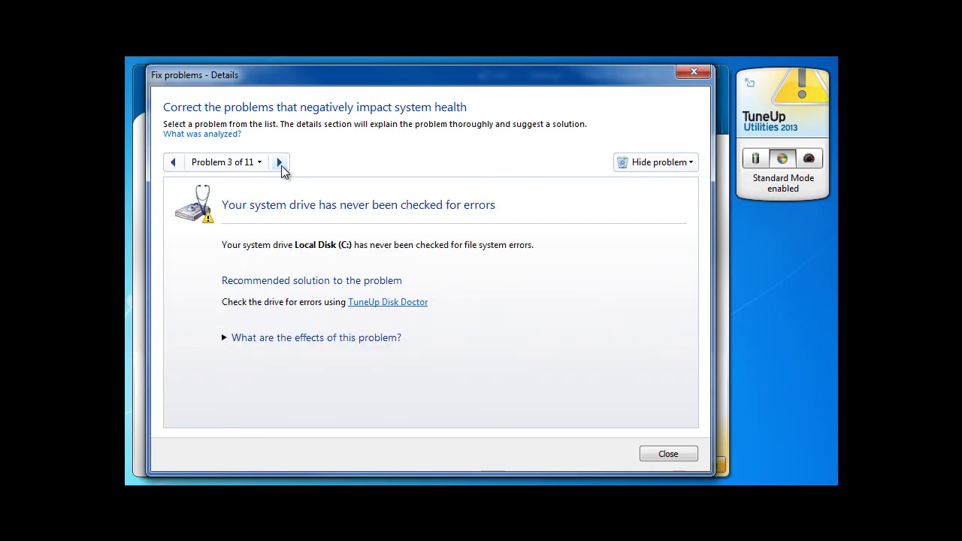
click(279, 163)
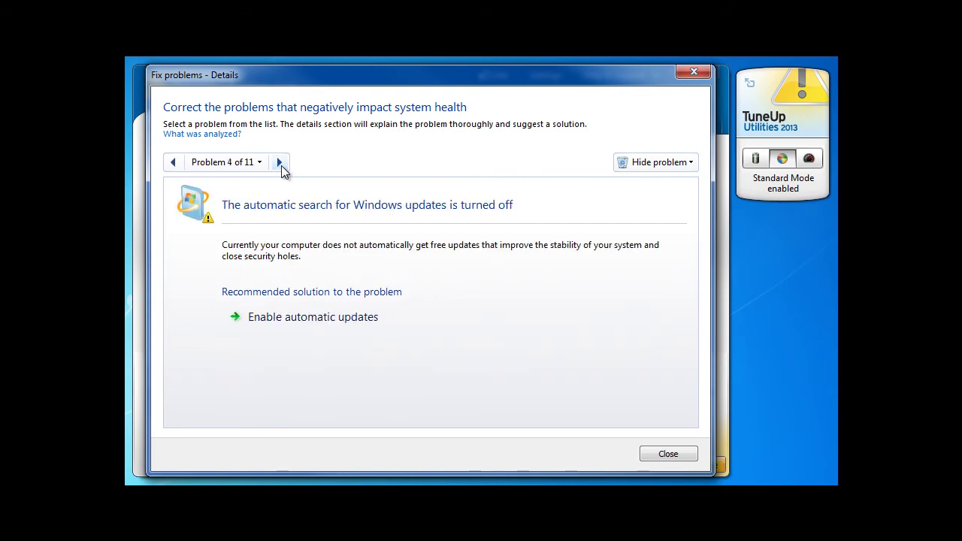
click(279, 163)
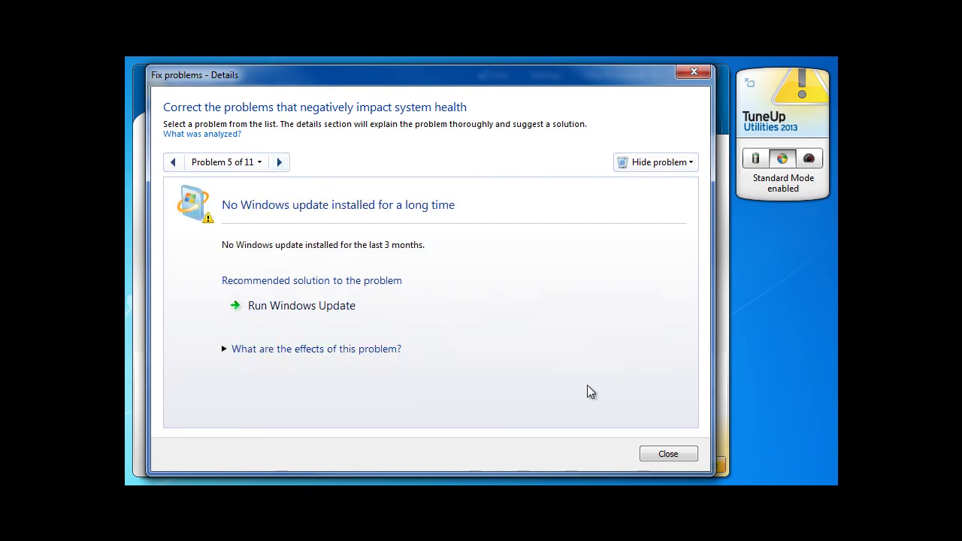
click(665, 454)
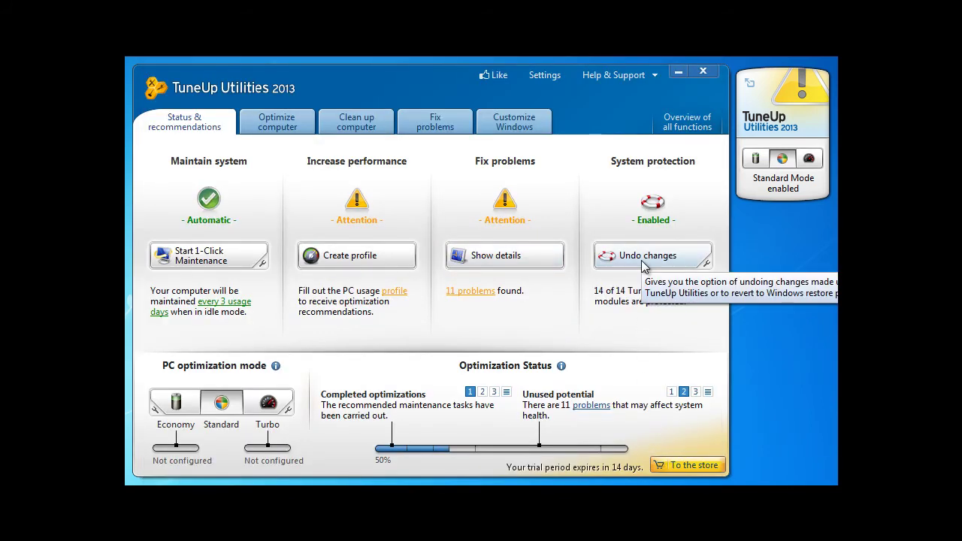
- View the initial configuration dialogs of Economy Mode and Turbo Mode, cancelling each without setting anything up
click(188, 407)
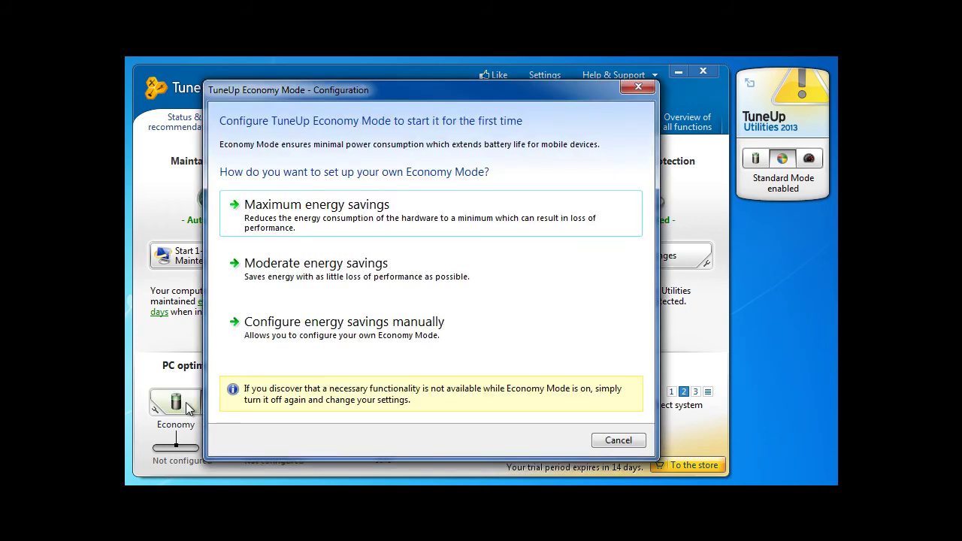
click(615, 439)
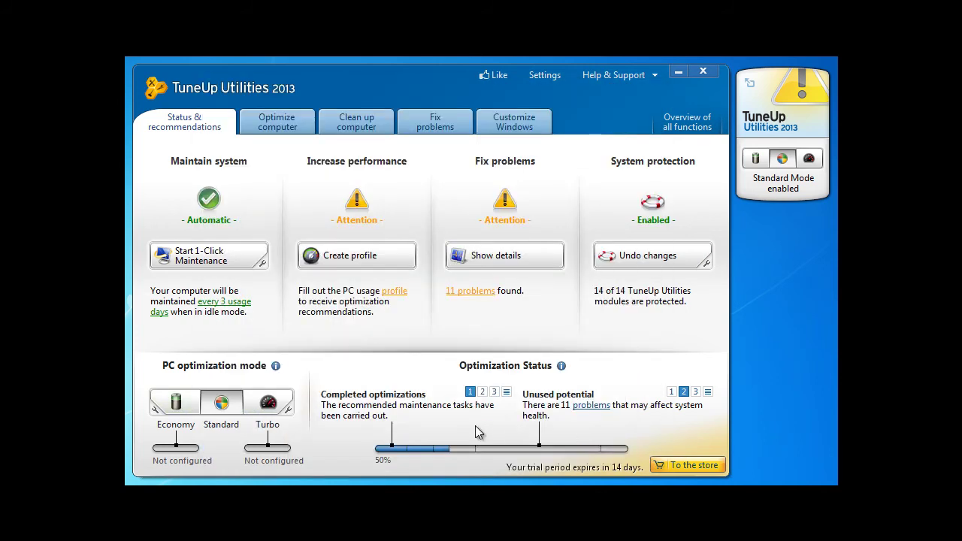
click(271, 404)
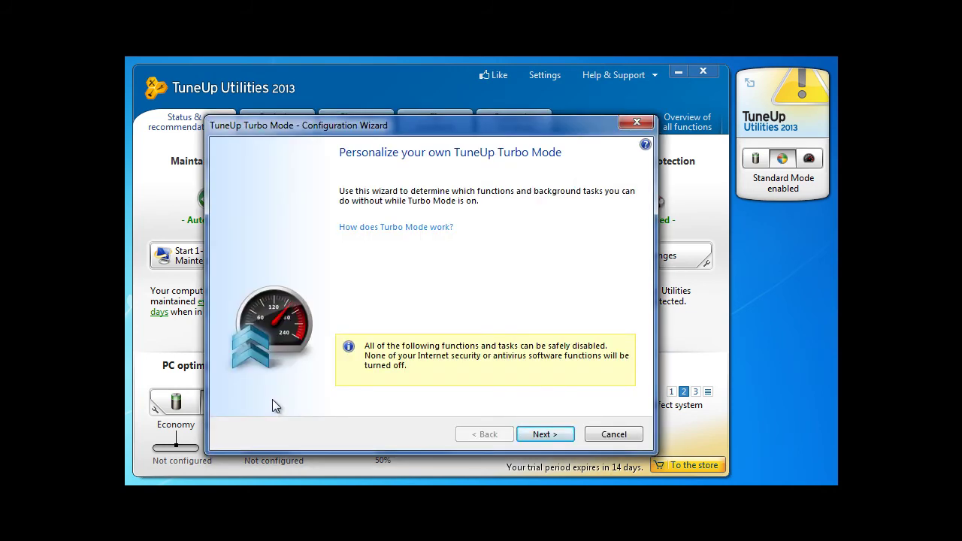
click(593, 436)
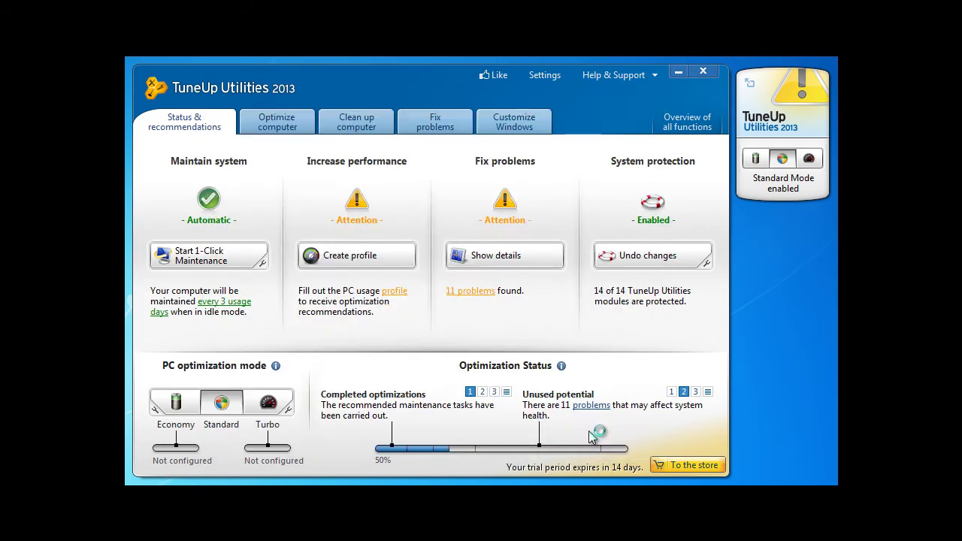
- Examine the load and status of the installed programs in Program Deactivator, including Comodo Dragon, and close it
click(293, 135)
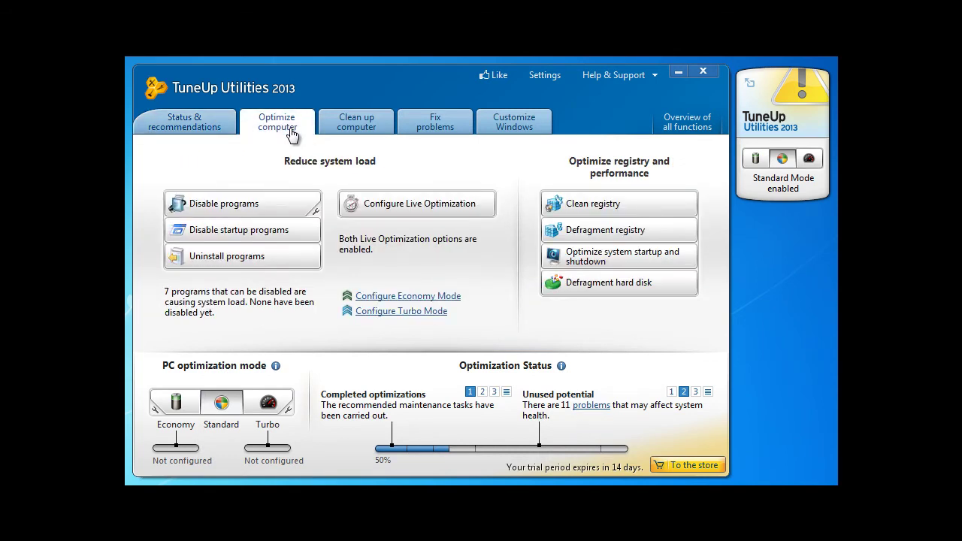
click(264, 197)
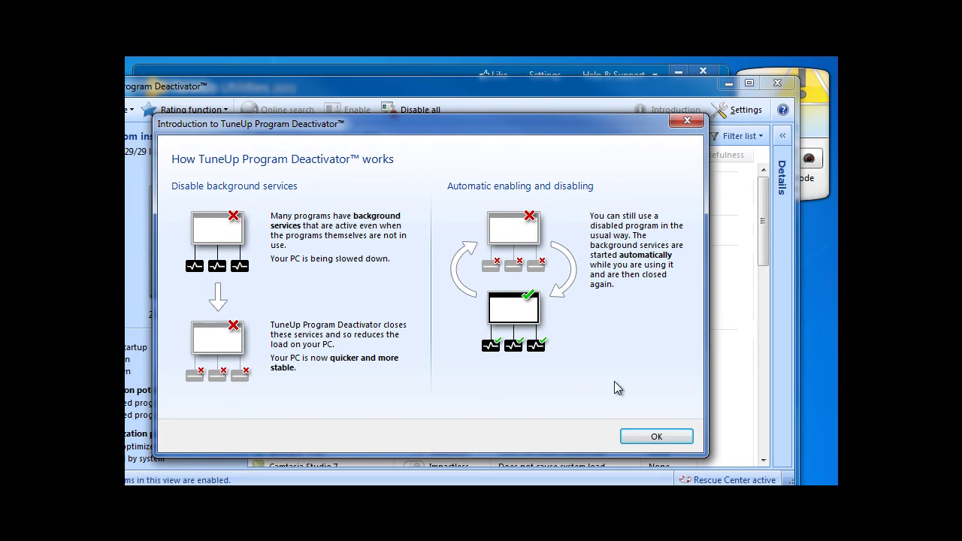
click(651, 437)
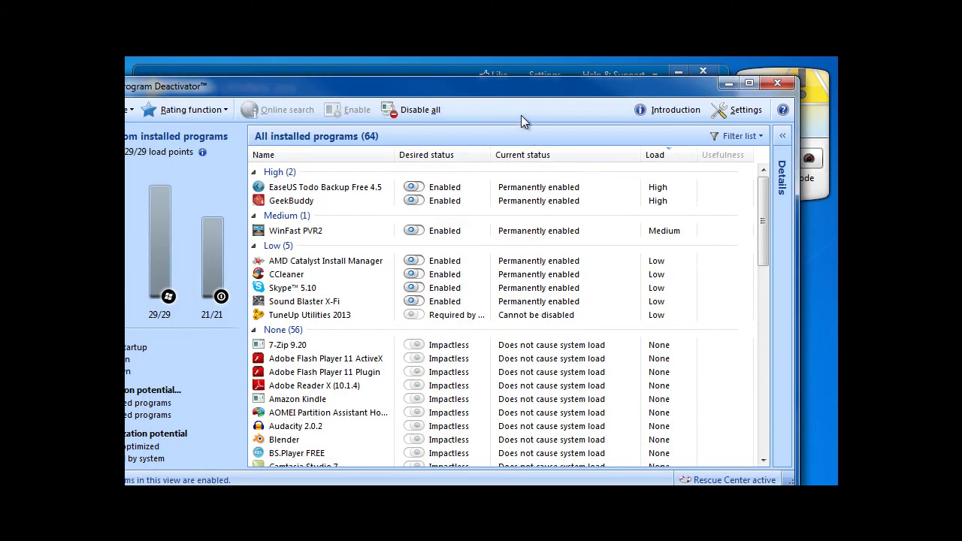
drag(519, 89, 553, 81)
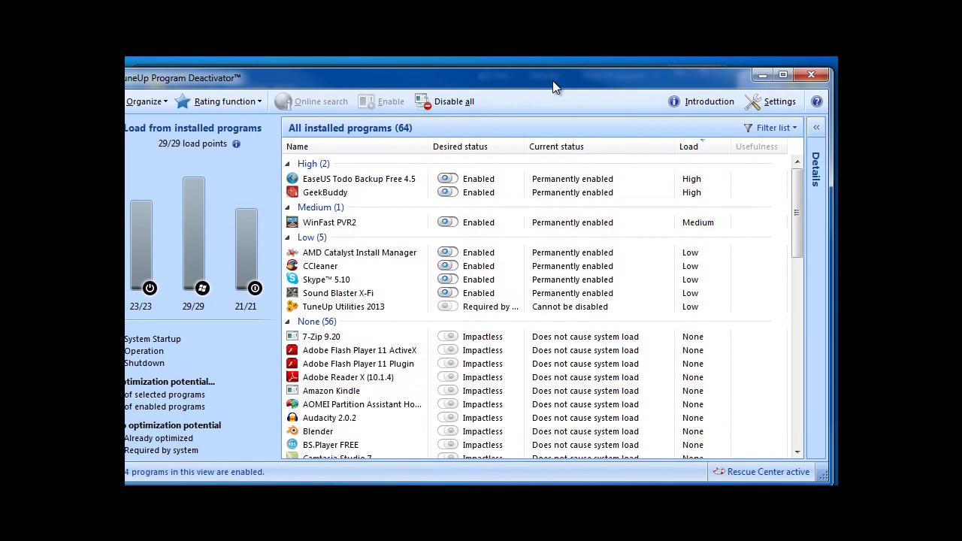
drag(801, 192, 800, 259)
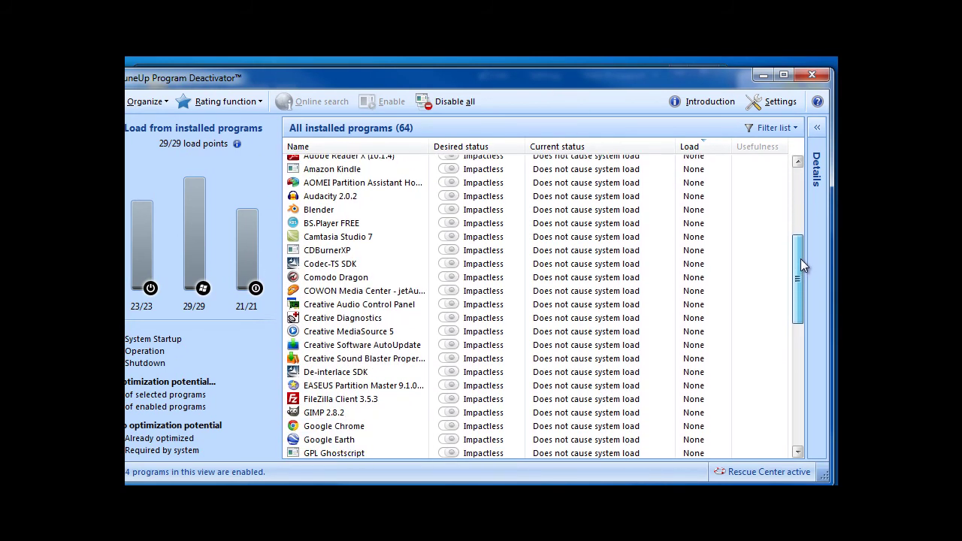
click(353, 278)
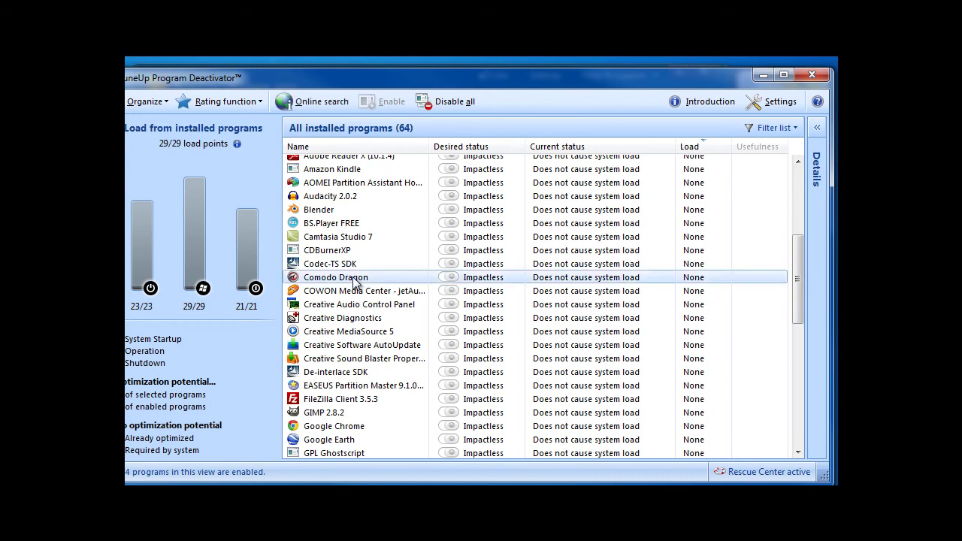
click(813, 75)
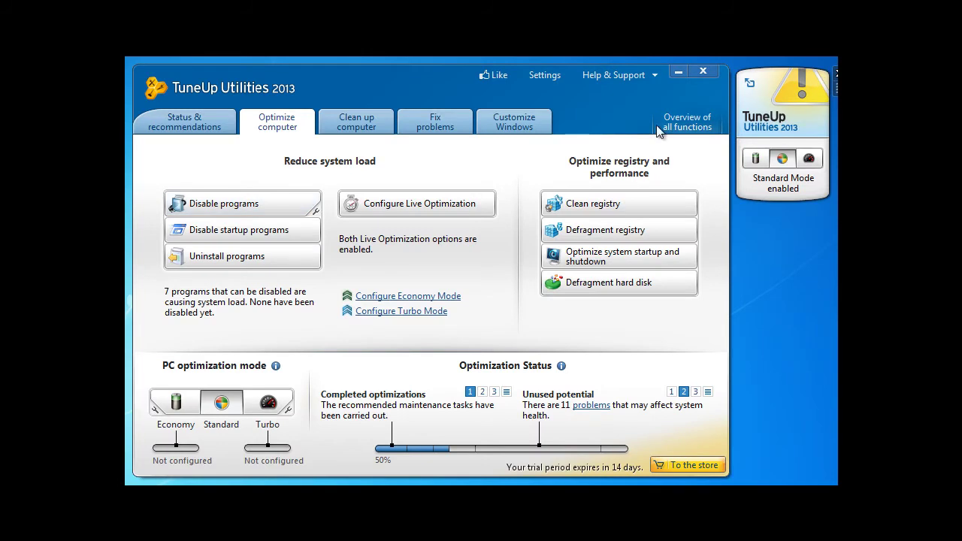
- Open the StartUp Manager and turn on the rating function for programs to obtain user ratings
click(312, 239)
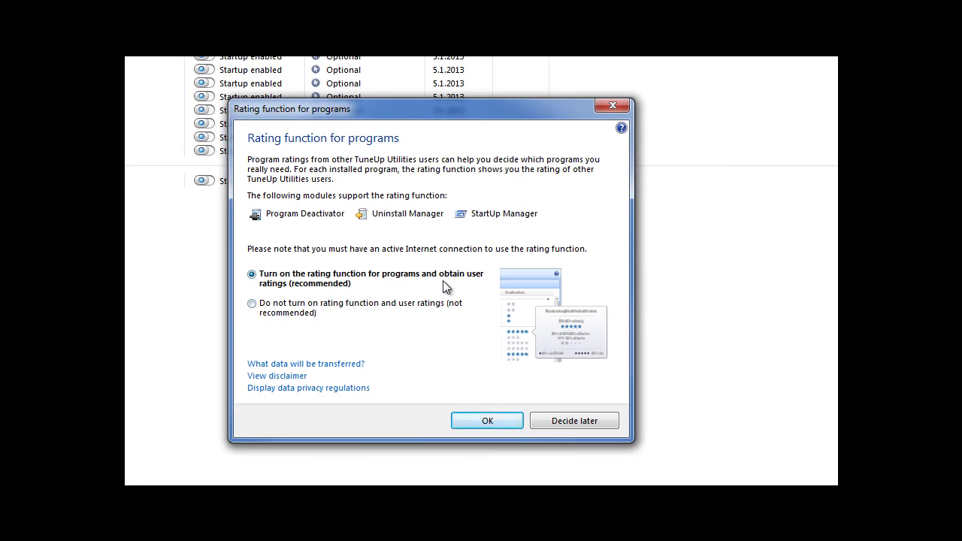
click(489, 421)
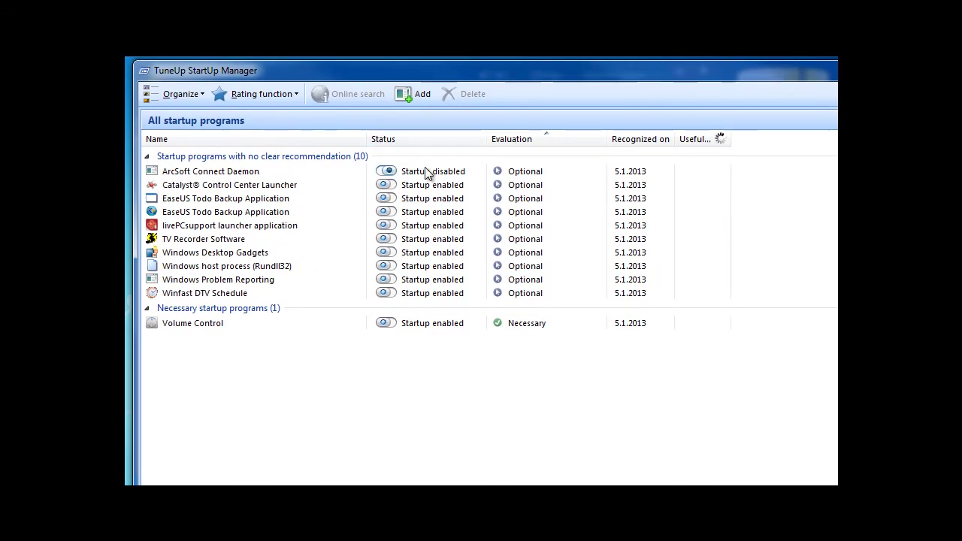
- Enable startup for ArcSoft Connect Daemon, disable it again, and close the StartUp Manager
click(387, 174)
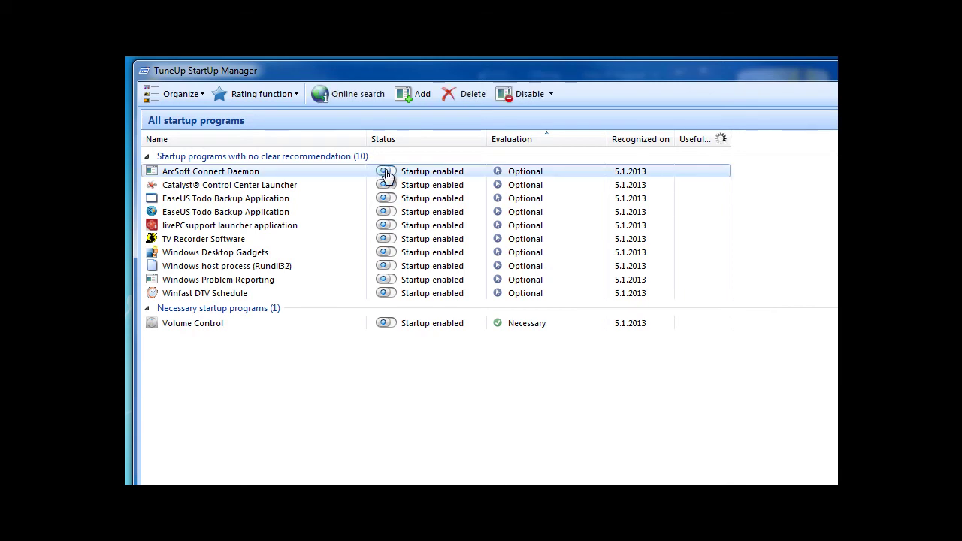
click(389, 171)
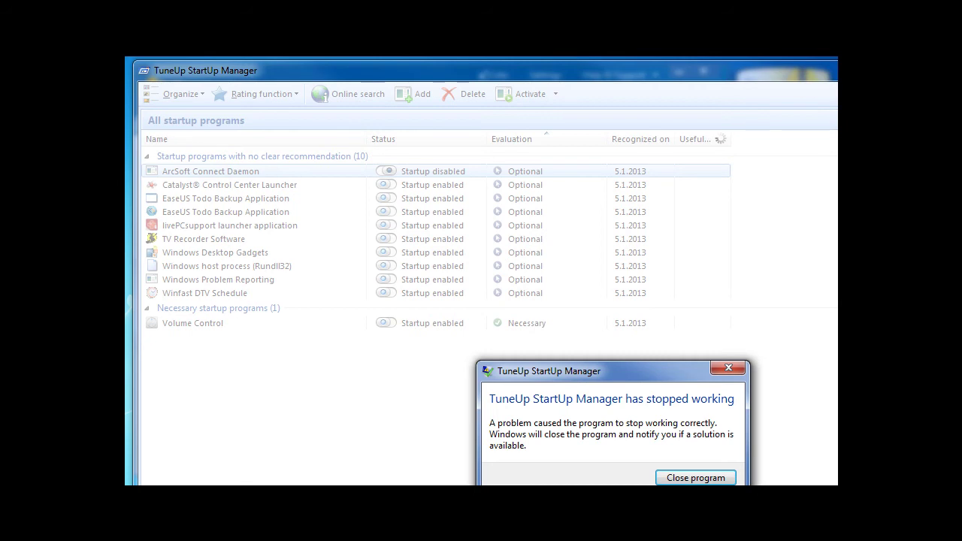
drag(665, 376, 568, 243)
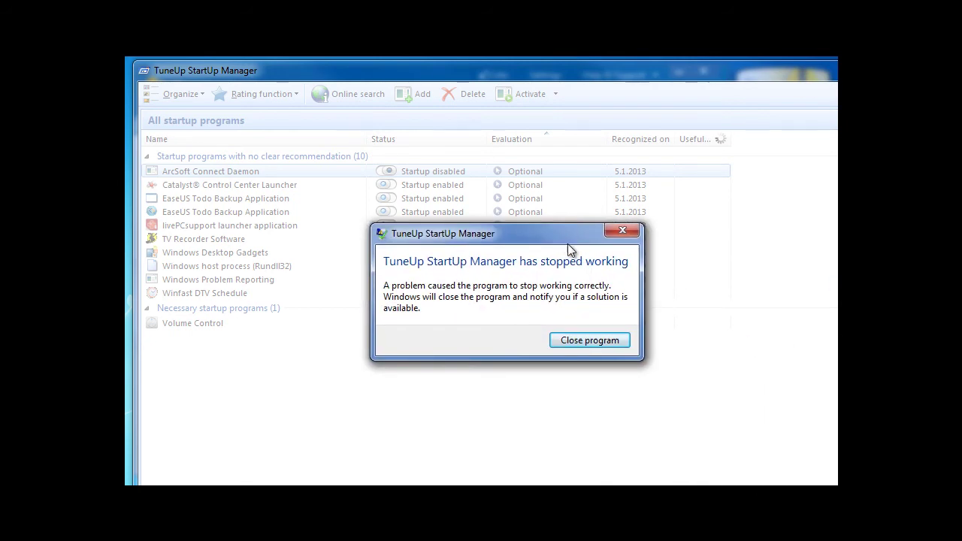
click(575, 340)
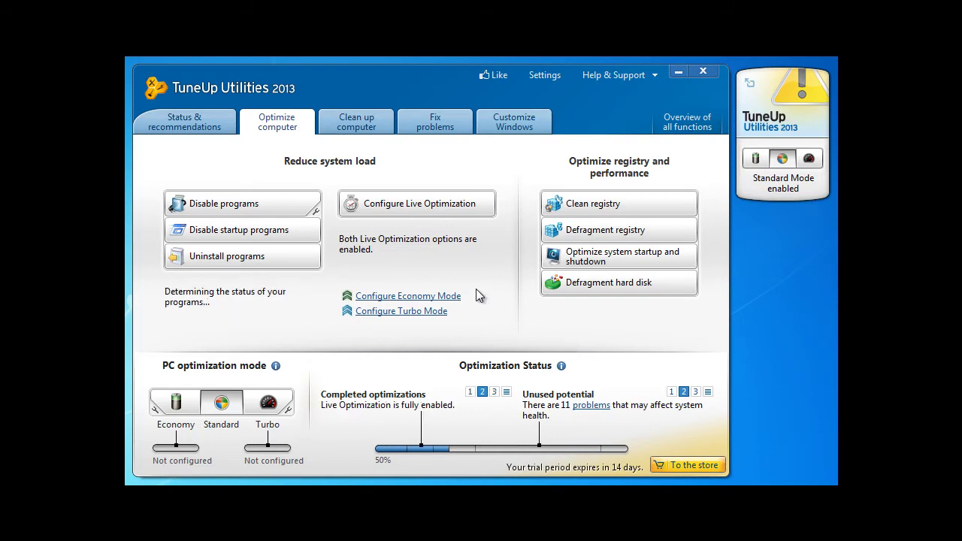
- Open the Uninstall Manager, bring its window fully into view and examine the installed programs and rating function options
click(273, 259)
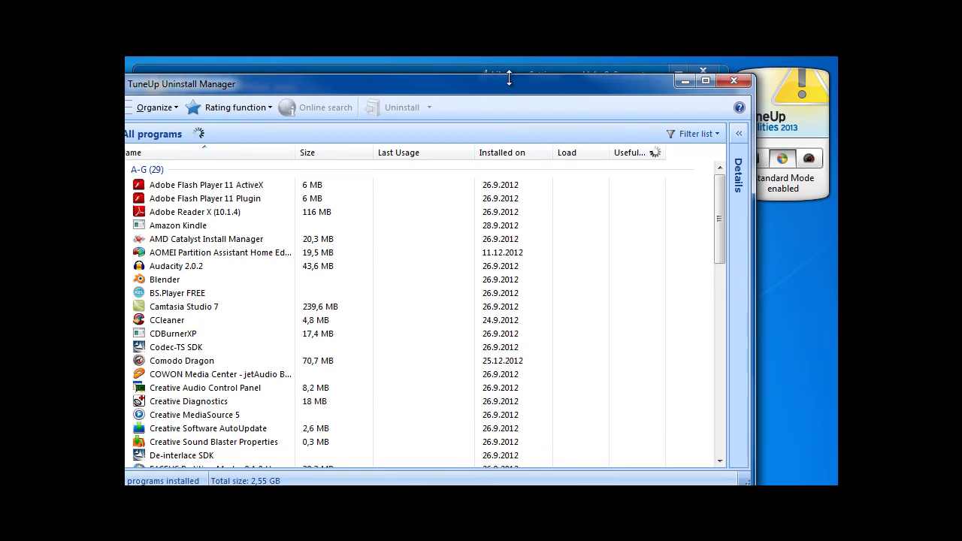
drag(471, 88, 525, 81)
mouse_move(777, 194)
mouse_down()
mouse_move(777, 215)
mouse_move(765, 184)
mouse_up()
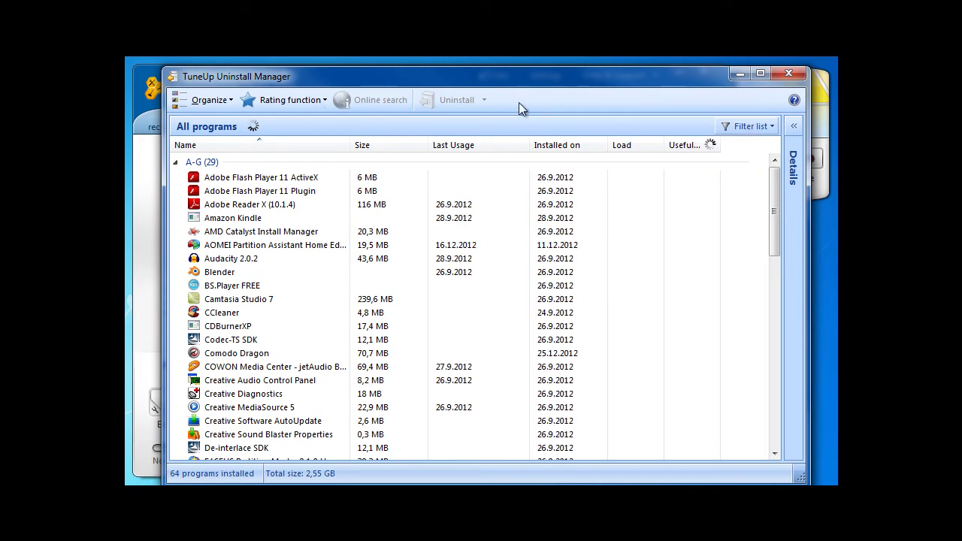
key(alt+r)
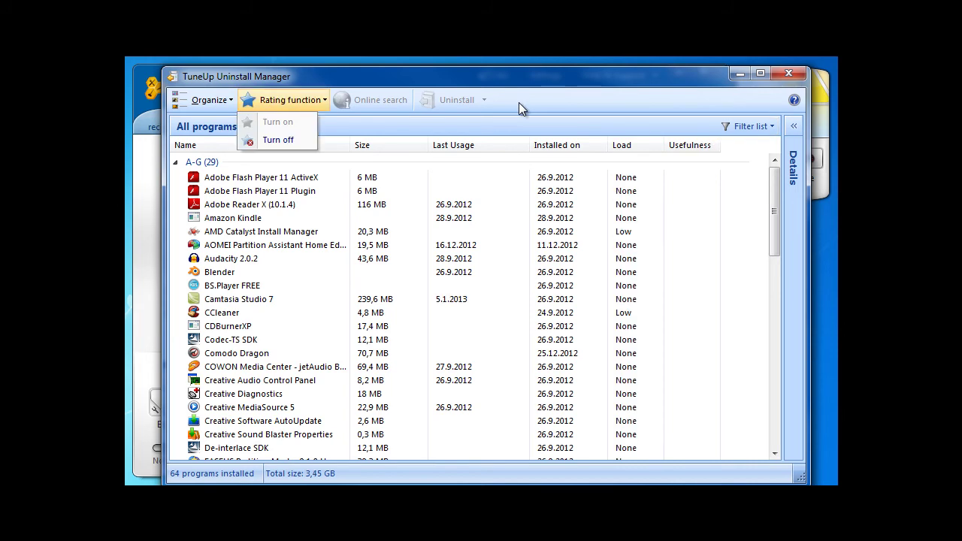
click(390, 76)
- Start uninstalling AOMEI Partition Assistant Home Edition 5.1, decline the removal and close the Uninstall Manager
click(275, 218)
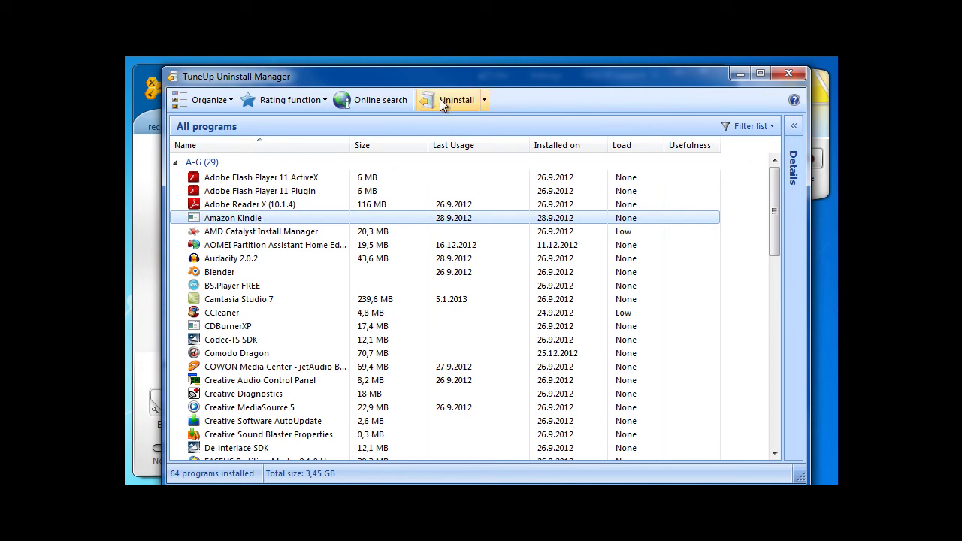
click(296, 248)
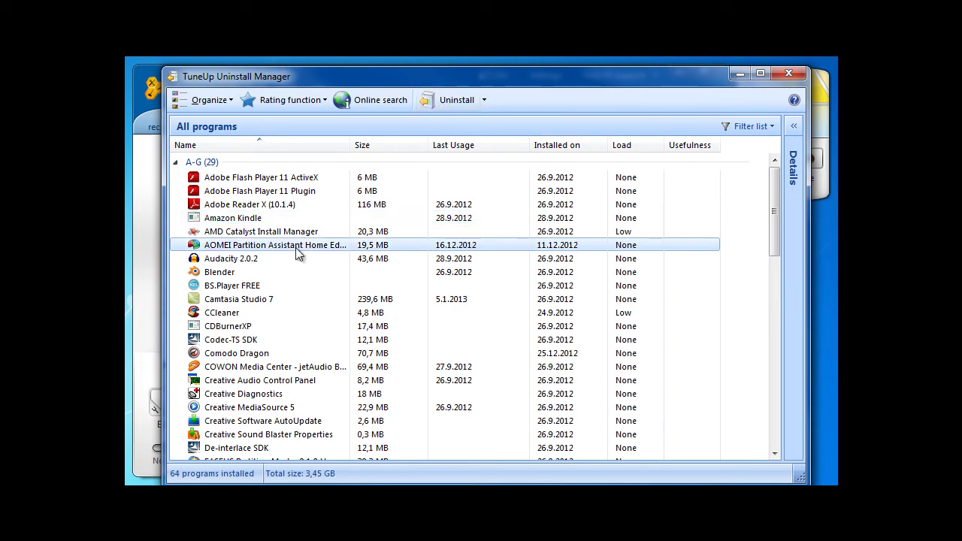
click(445, 101)
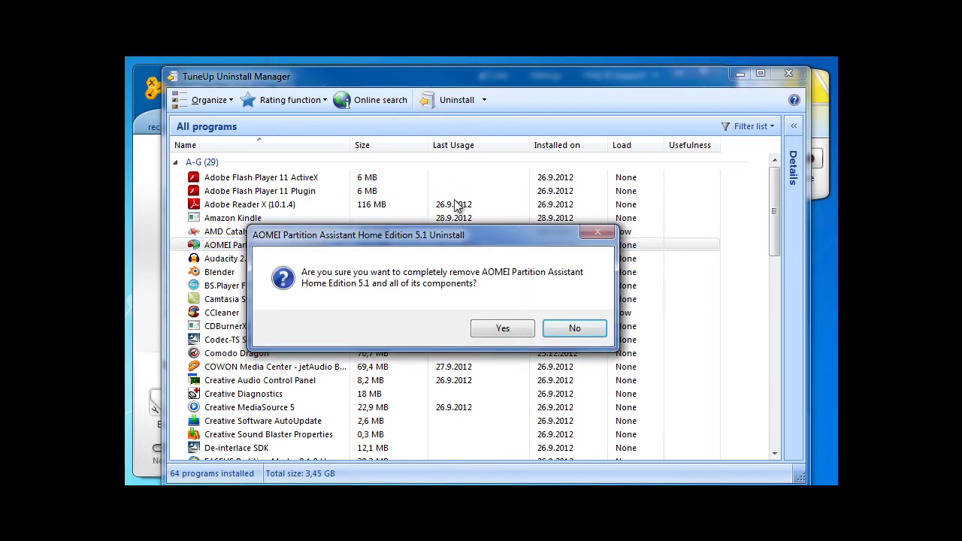
click(576, 328)
click(793, 75)
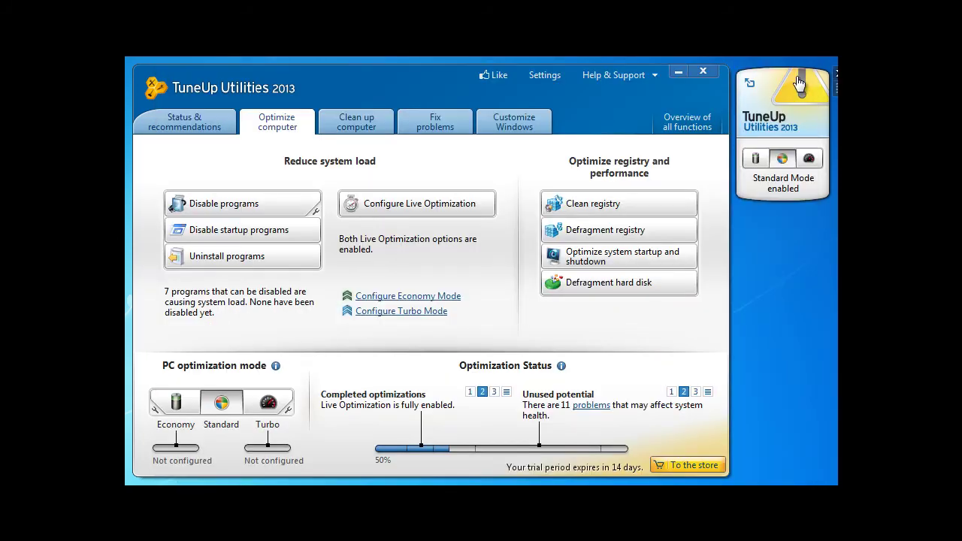
- Run a complete registry scan with Registry Cleaner and display the problems found
click(644, 198)
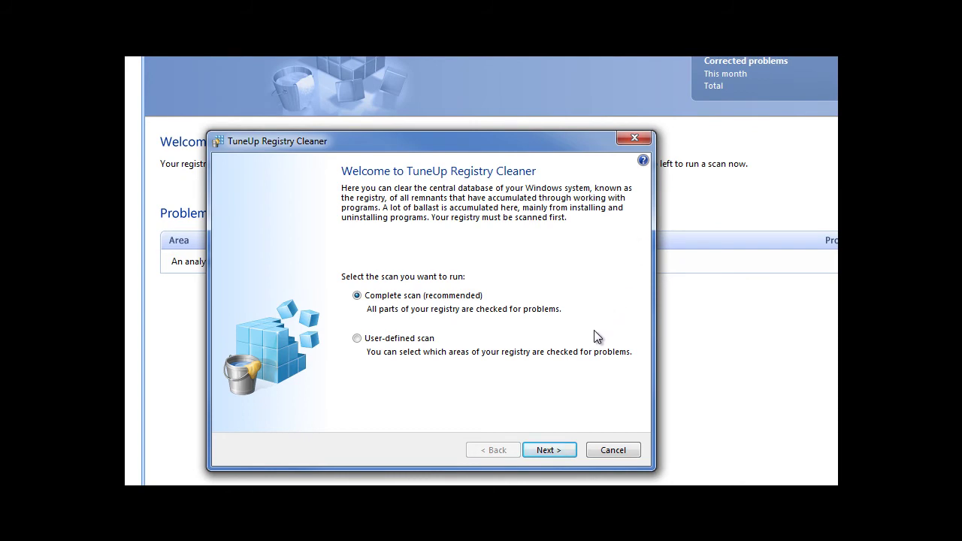
click(551, 451)
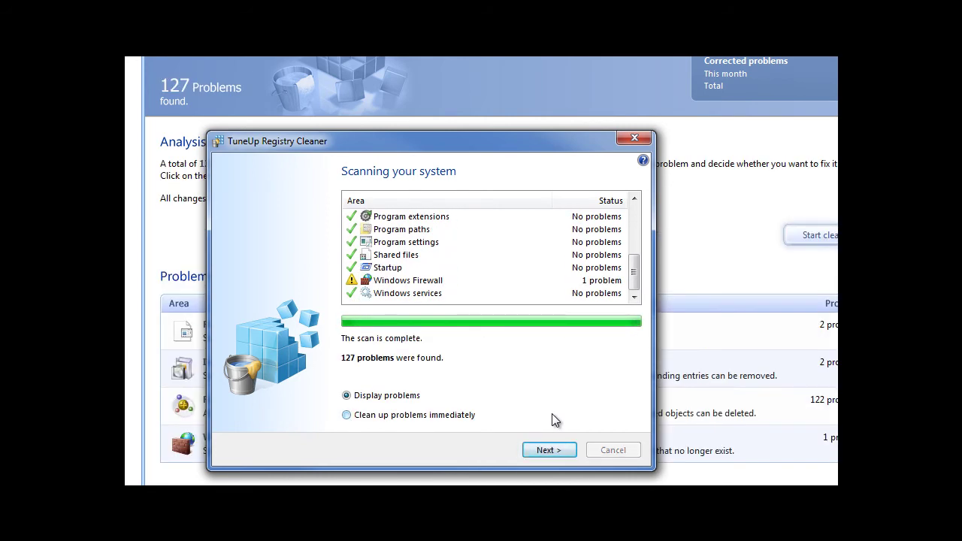
click(551, 450)
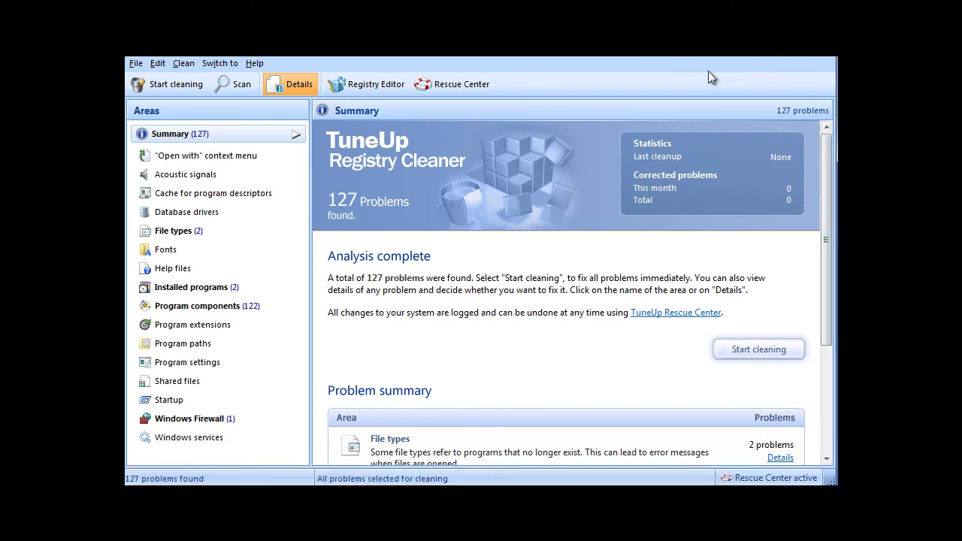
- Examine the registry problem areas for the "Open with" context menu, acoustic signals and program components, including one component entry's details
click(216, 158)
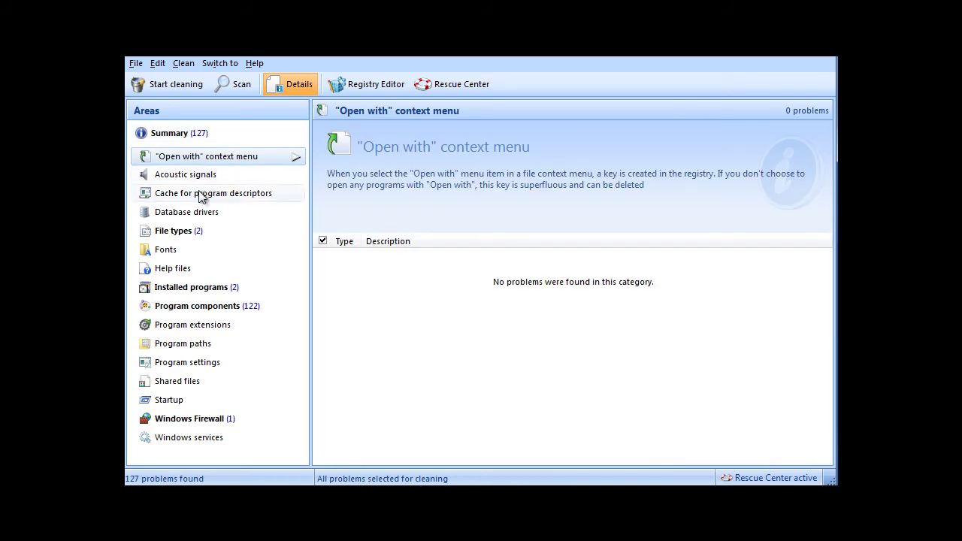
click(201, 195)
click(201, 181)
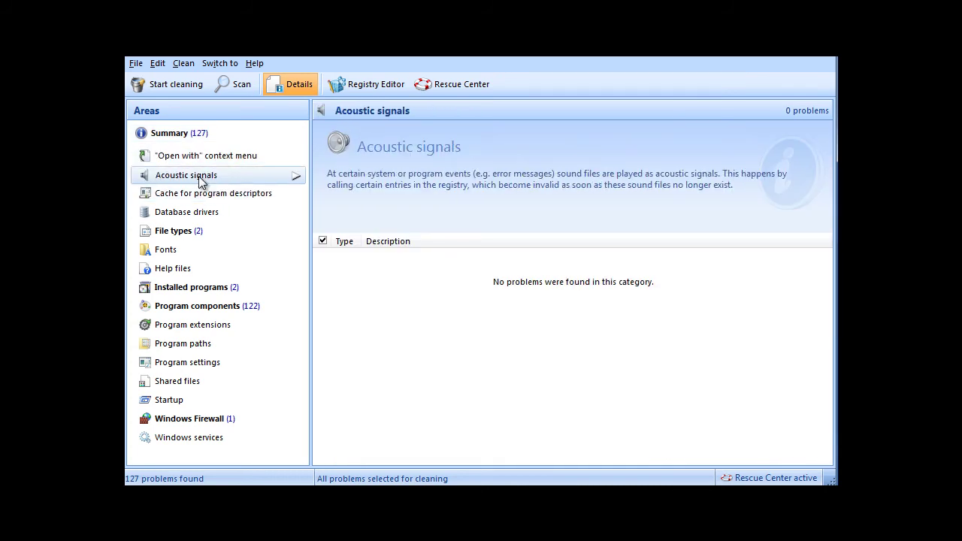
click(179, 306)
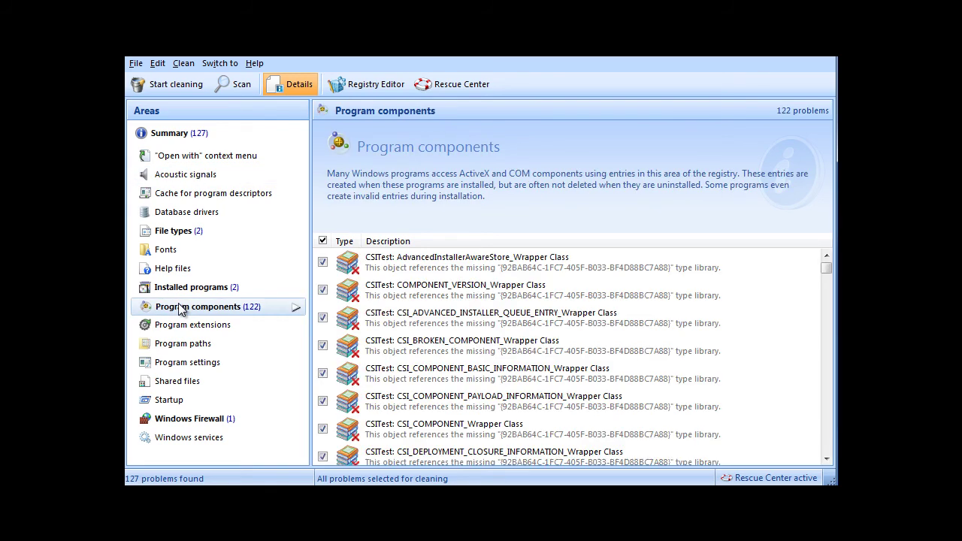
click(505, 324)
scroll(505, 335, down, 2)
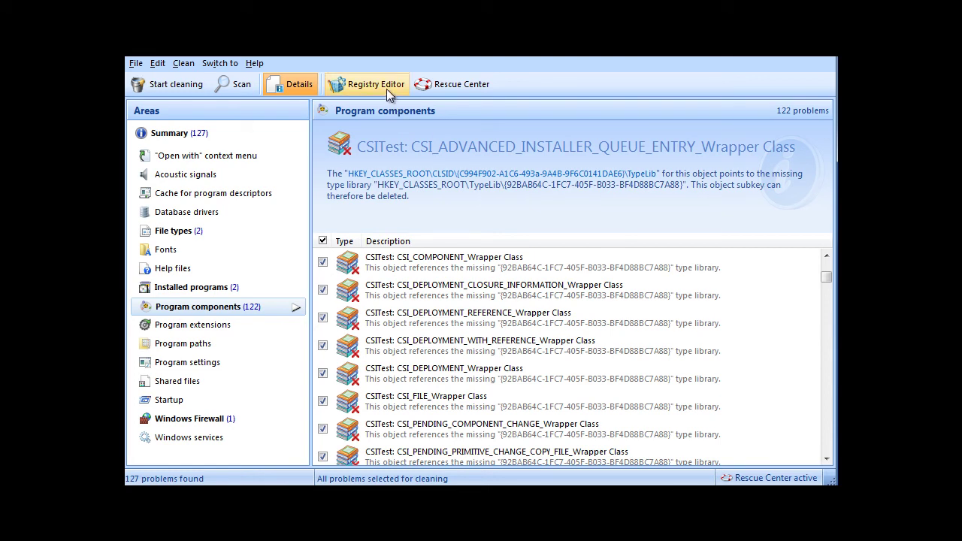
- Clean all registry problems selected in Registry Cleaner and finish the cleaning wizard
click(187, 88)
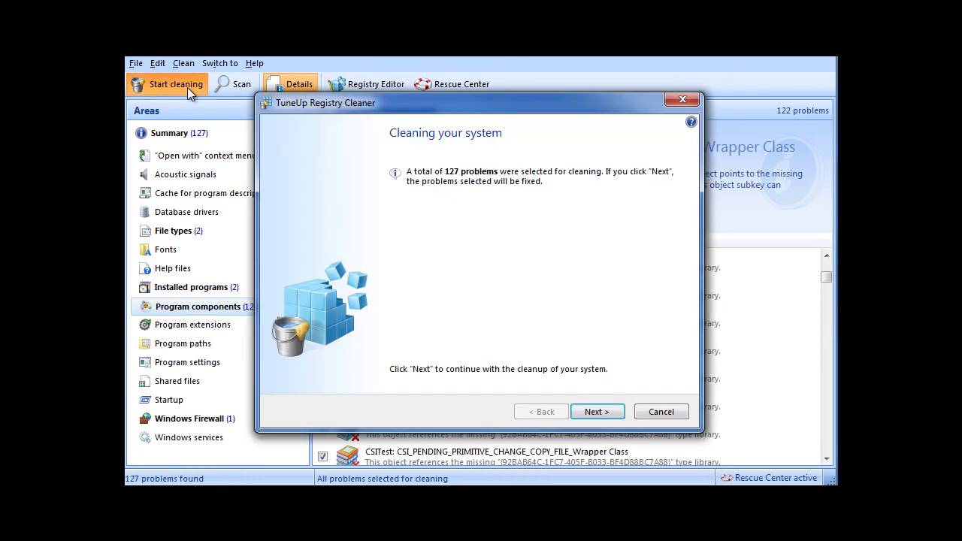
click(613, 413)
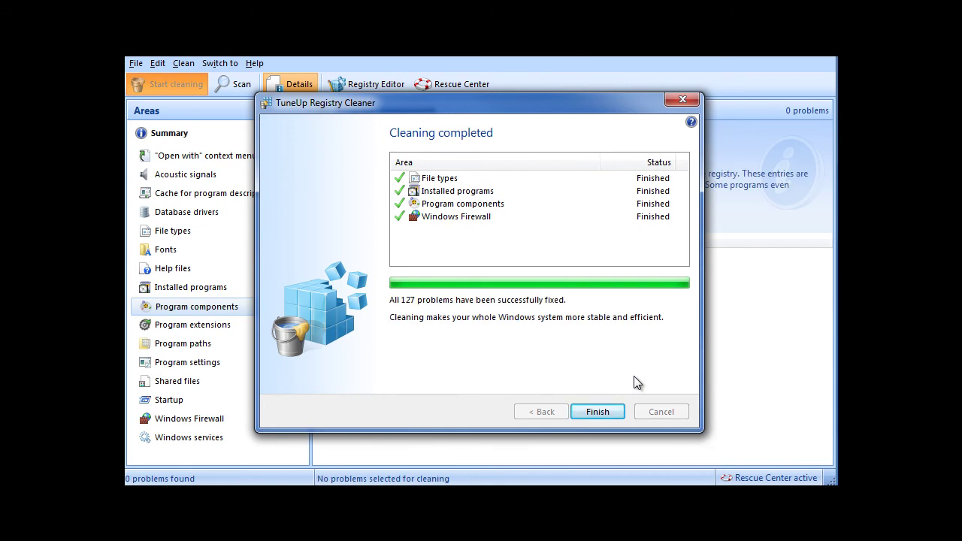
click(613, 413)
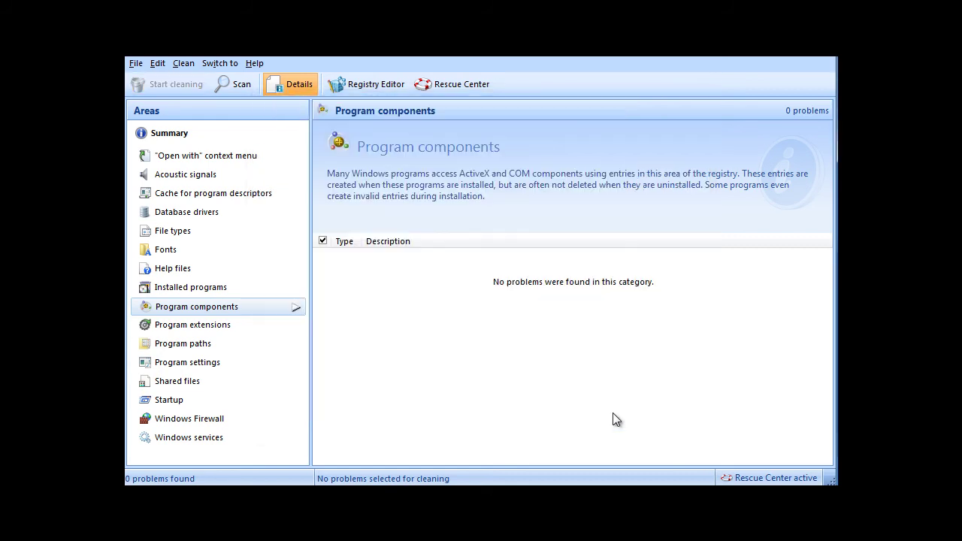
- Open the Registry Editor for a look, close it, and close Registry Cleaner
click(397, 88)
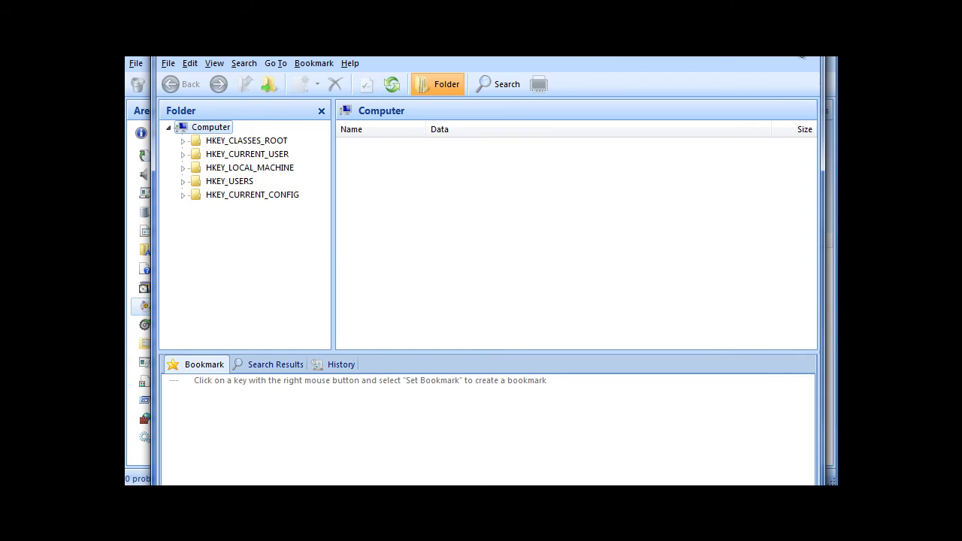
click(801, 58)
click(812, 58)
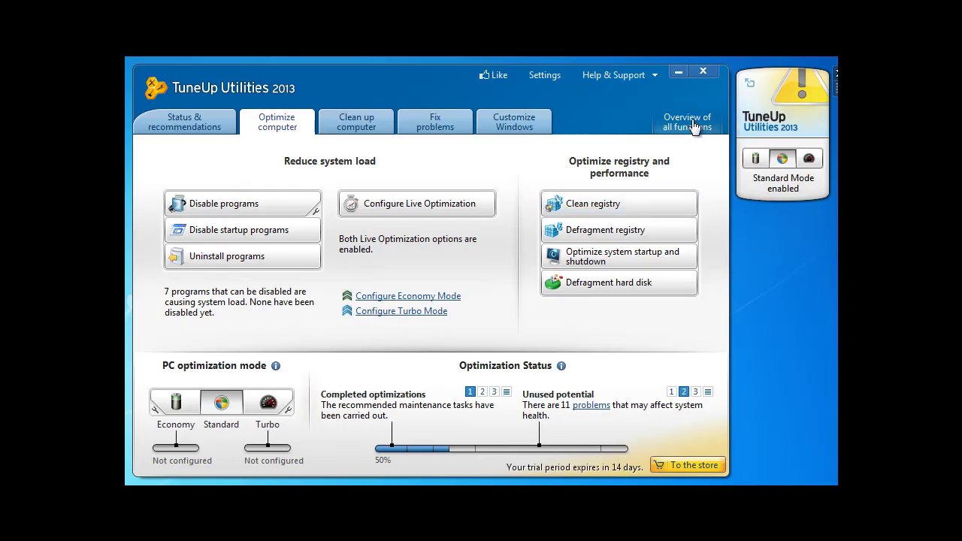
- Analyze the registry with Registry Defrag and schedule its optimization for the next startup
click(639, 233)
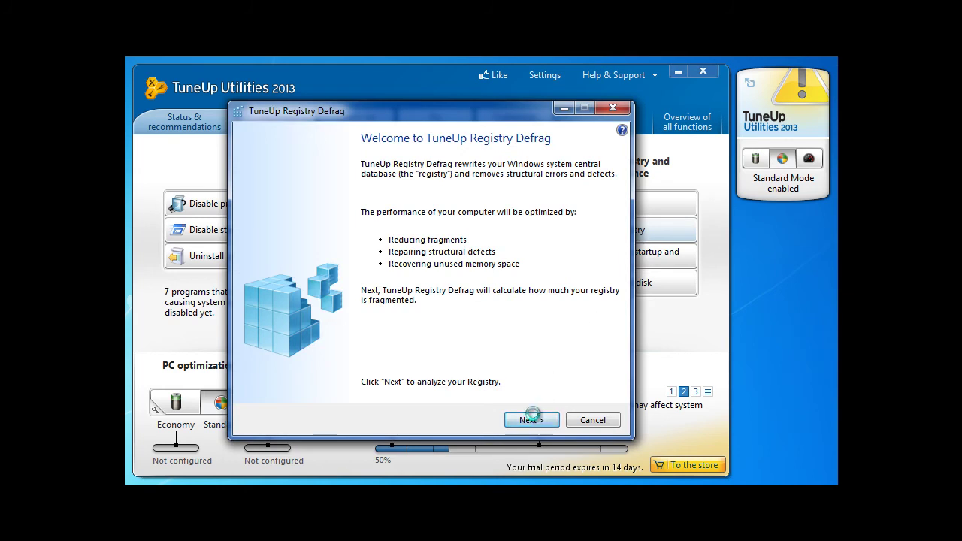
click(532, 420)
click(506, 333)
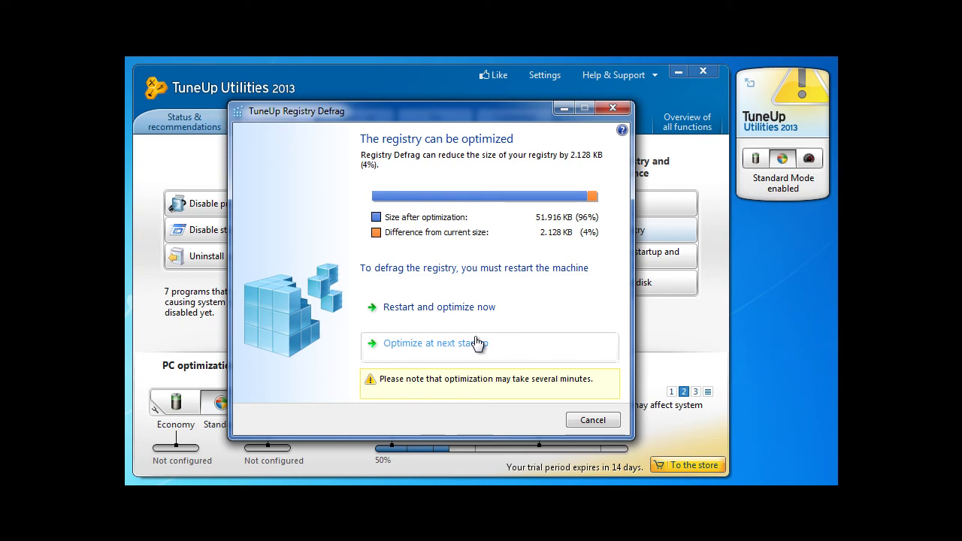
click(477, 342)
click(478, 341)
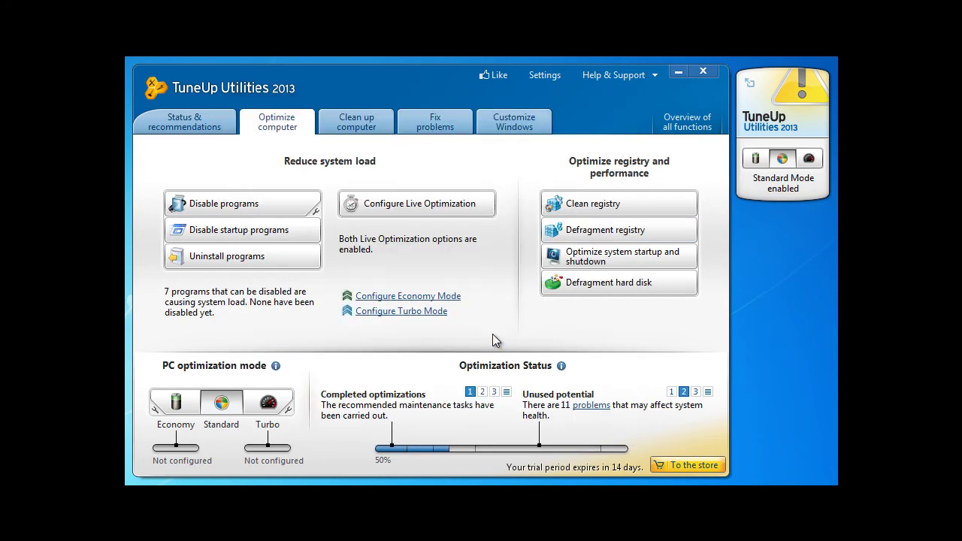
- Analyze only Local disk (D:) in Drive Defrag, excluding drives C: and E:
click(589, 288)
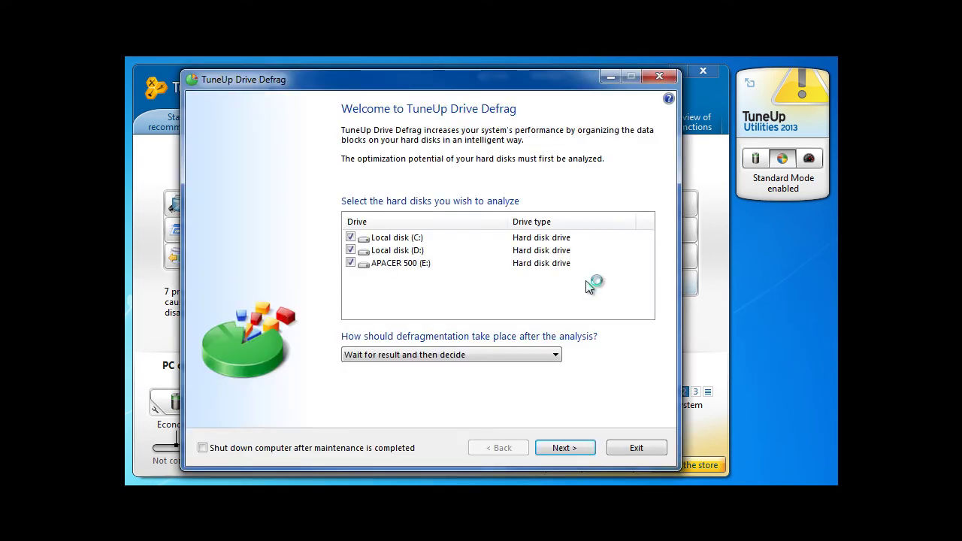
click(351, 237)
click(351, 262)
click(560, 448)
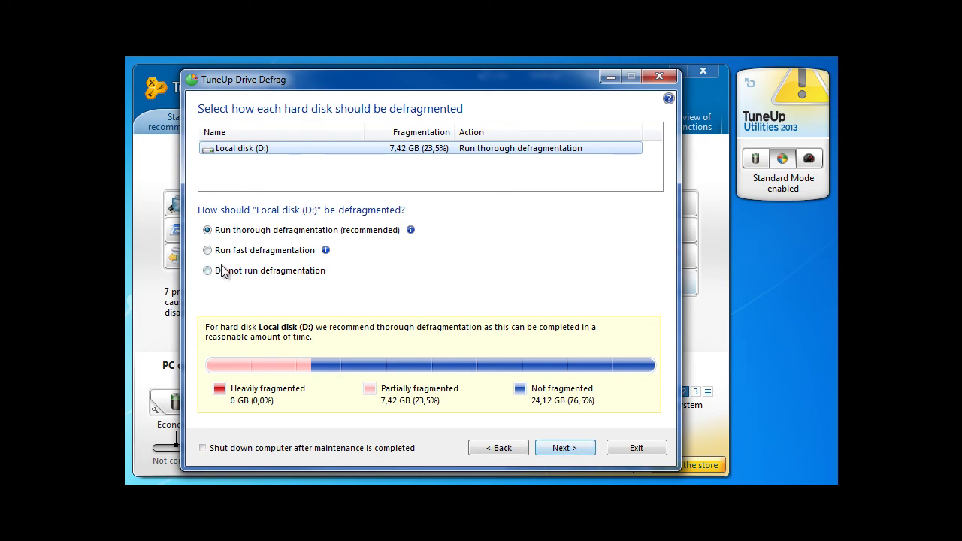
- Start a fast defragmentation of Local disk (D:), quit it while running and exit Drive Defrag
click(210, 251)
click(582, 445)
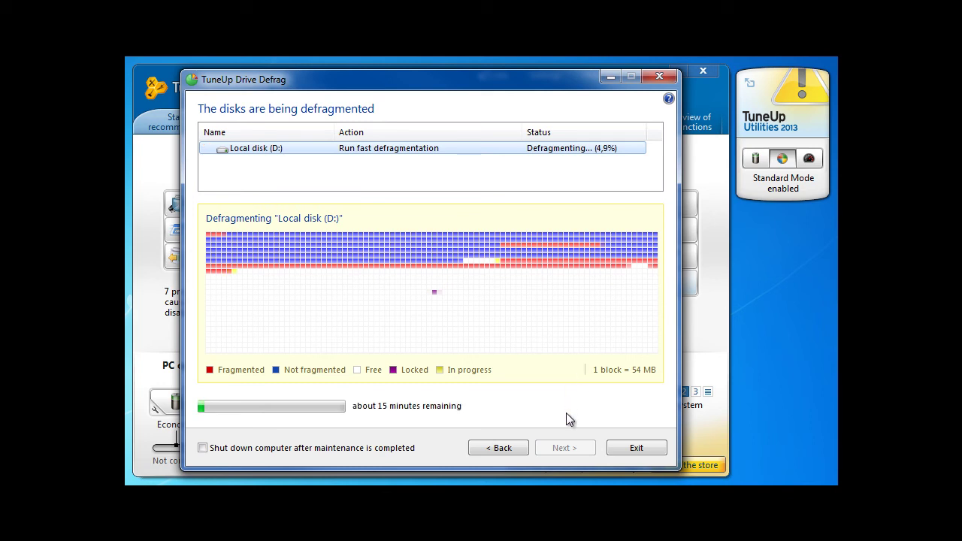
click(623, 449)
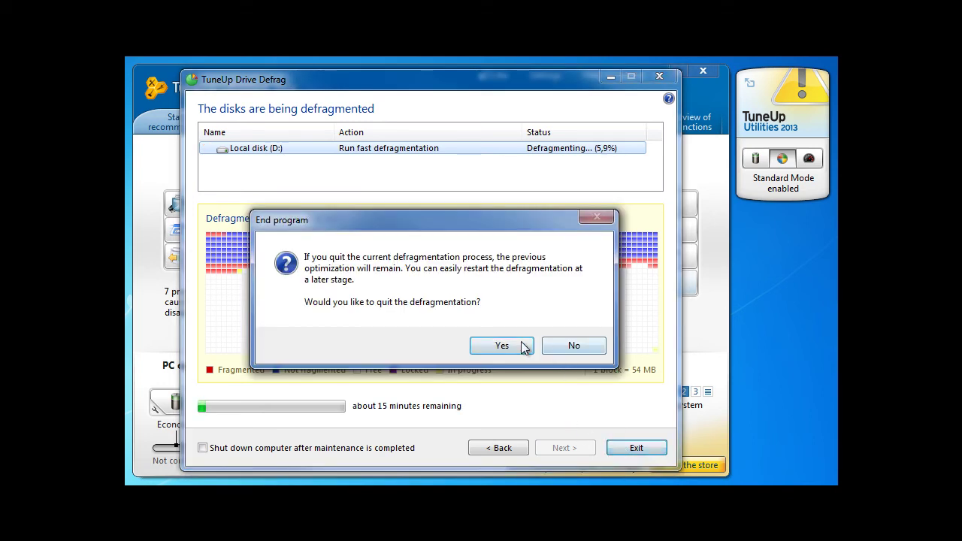
click(521, 344)
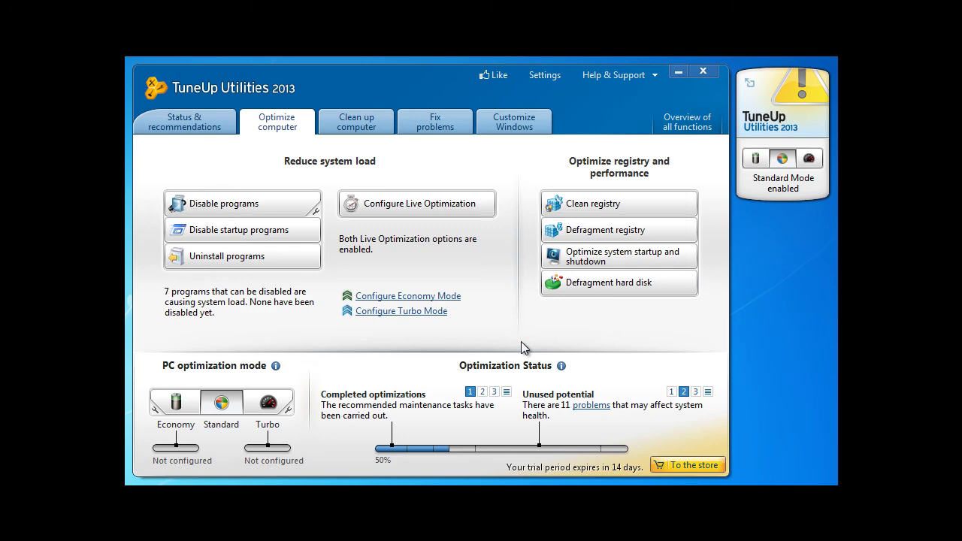
- In Clean up Windows and programs, select error analysis files, log files, Windows caches, image previews and the Recycle Bin for deletion
click(365, 120)
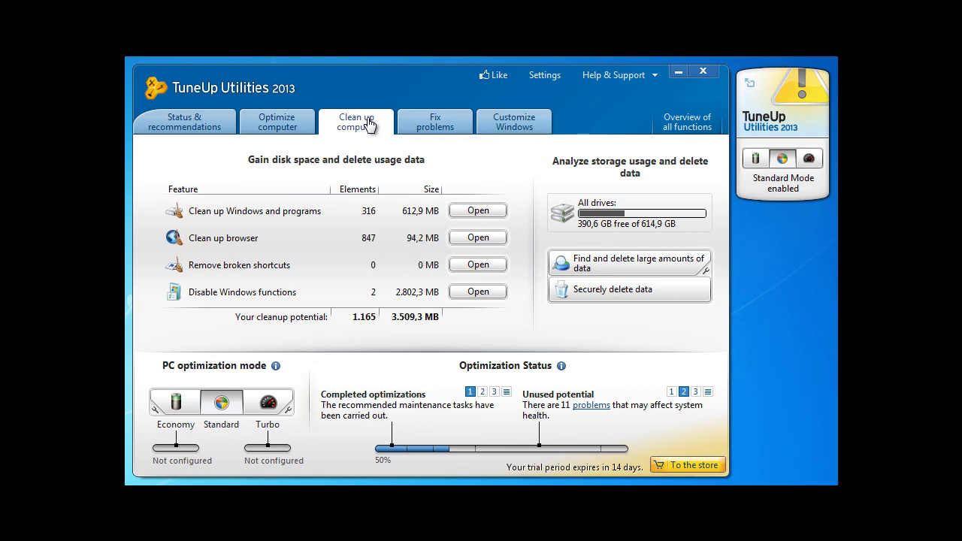
click(471, 211)
drag(453, 85, 496, 82)
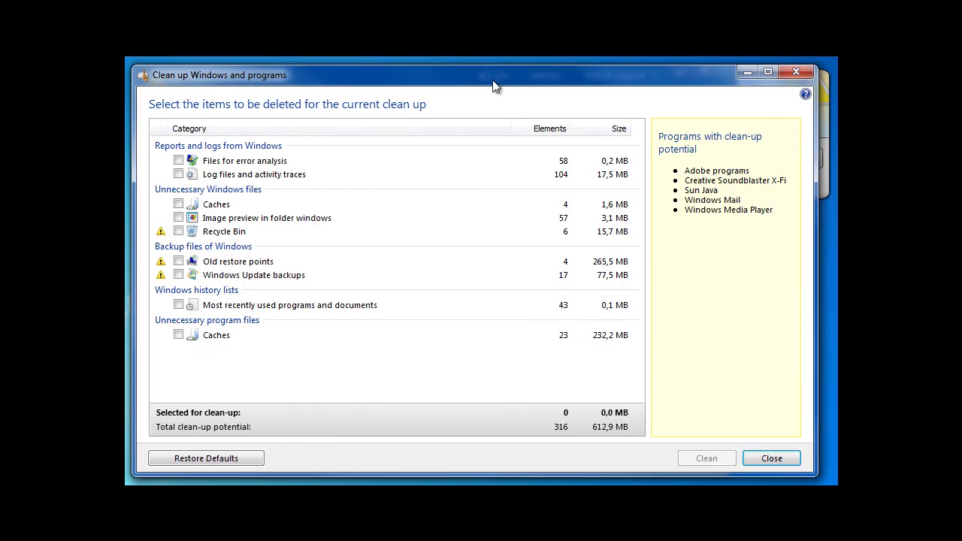
click(178, 161)
click(178, 174)
click(178, 204)
click(178, 218)
click(178, 232)
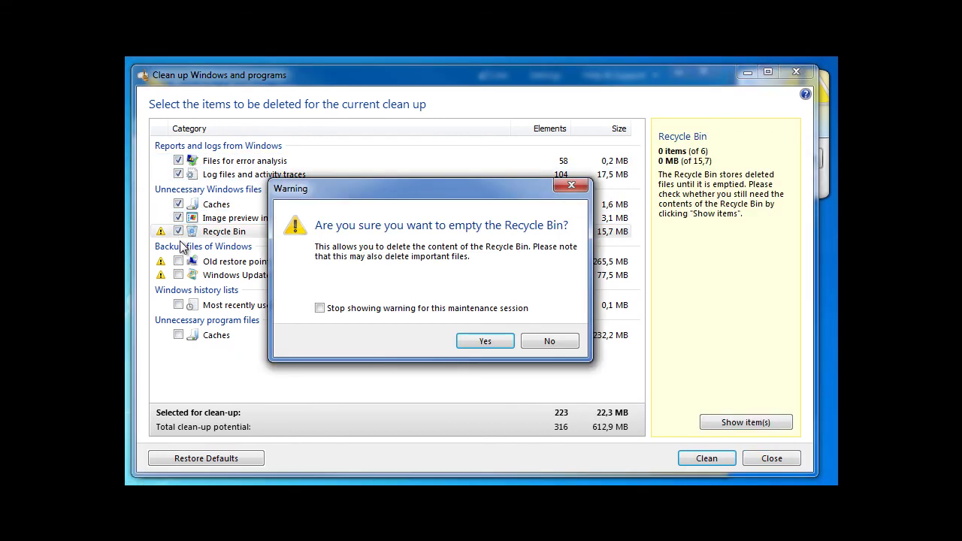
click(472, 342)
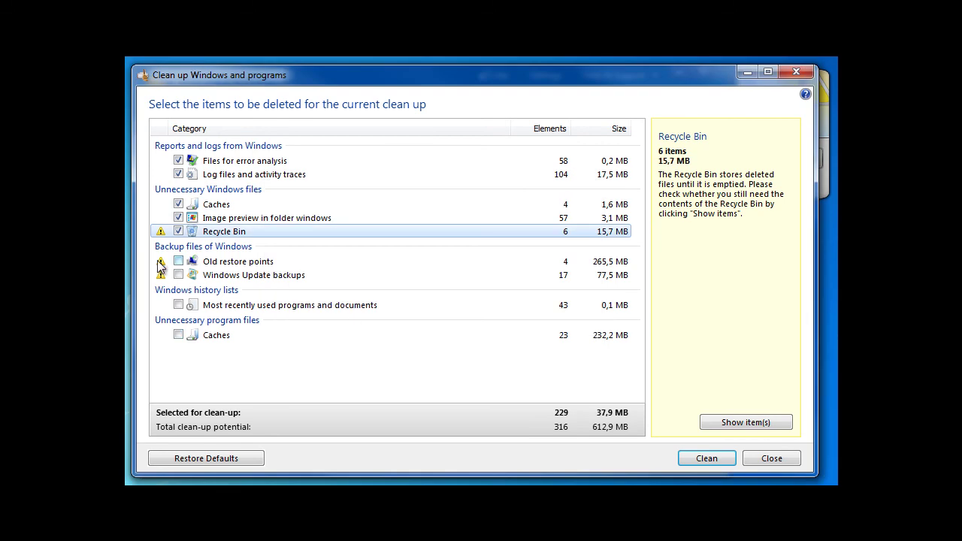
- Add old restore points, Windows Update backups, recently used lists and program caches to the selection, run the cleanup and close it
click(178, 260)
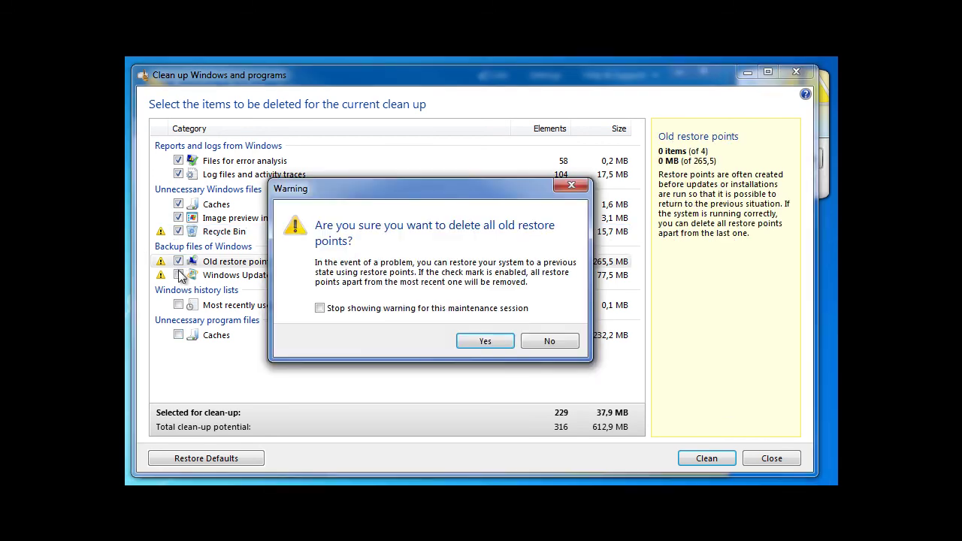
click(484, 341)
click(178, 274)
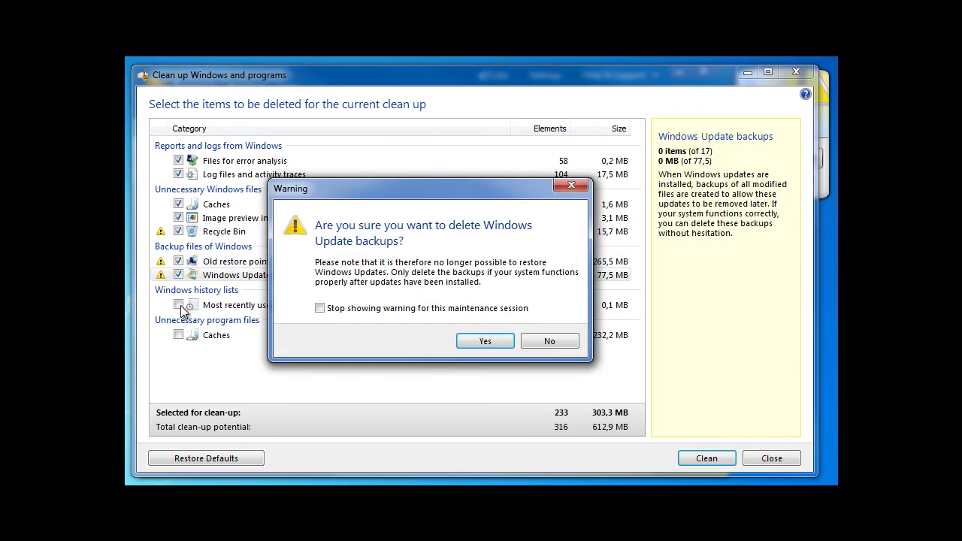
click(483, 342)
click(178, 305)
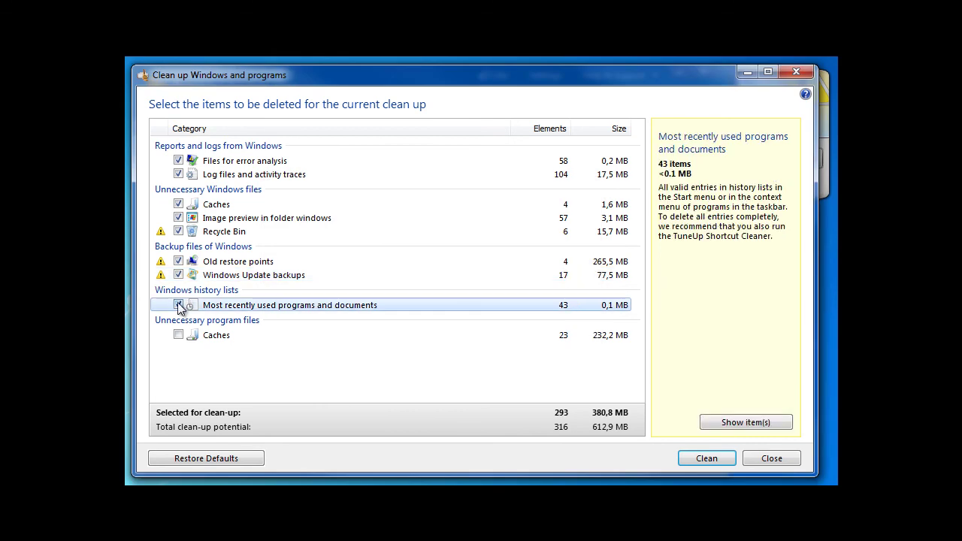
click(178, 334)
click(718, 460)
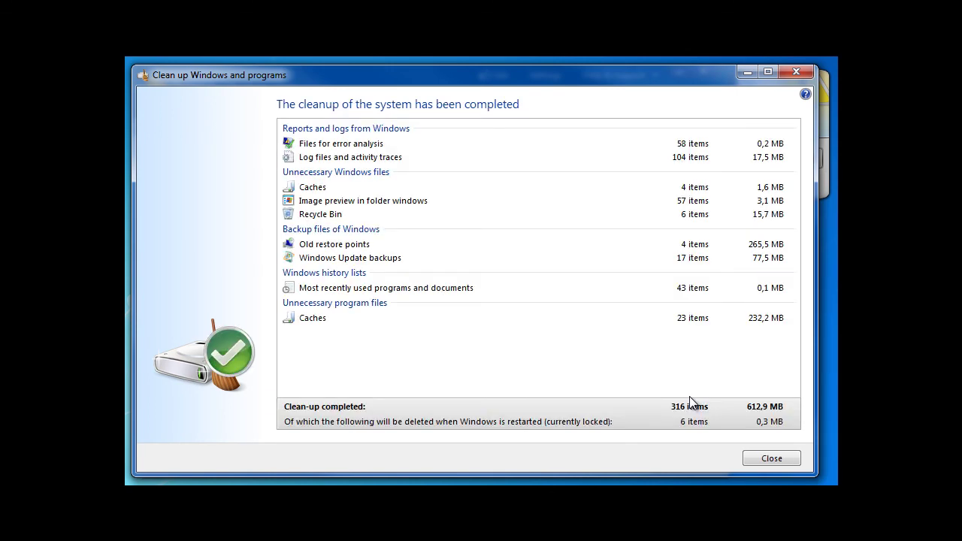
click(779, 457)
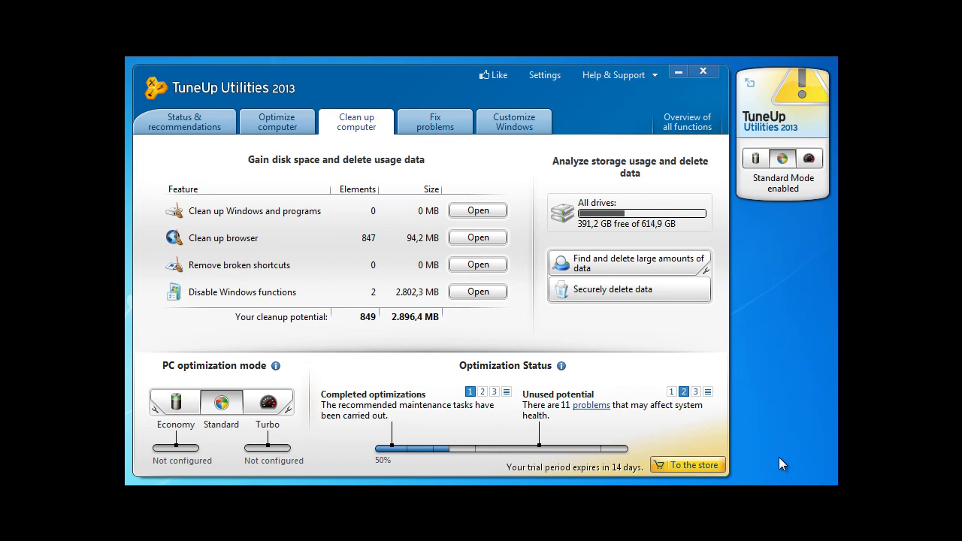
- Open TuneUp Shredder to view its secure deletion choices, and cancel it
click(627, 294)
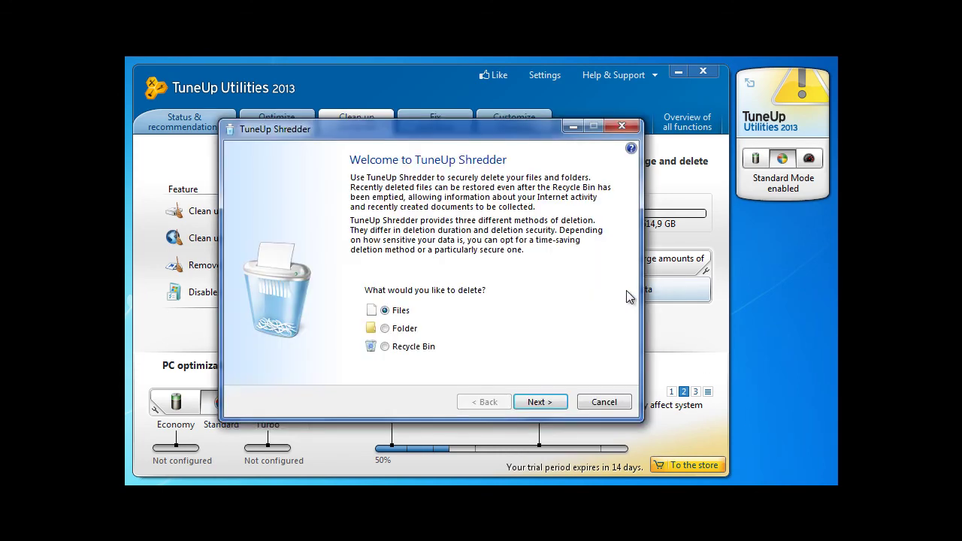
click(600, 402)
- Open the Repair Wizard for common problems, review the list of fixable Windows issues and cancel it
click(447, 132)
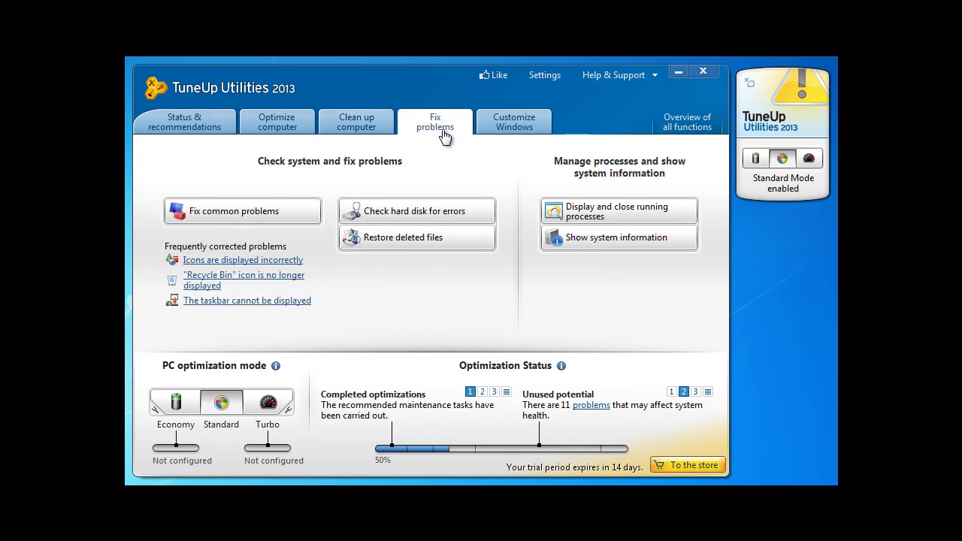
click(285, 204)
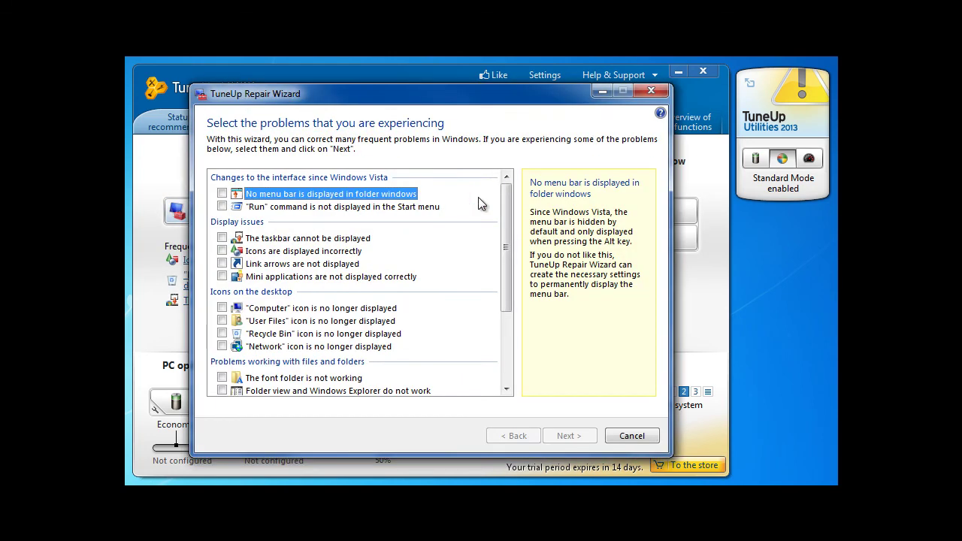
drag(509, 202, 510, 278)
click(640, 434)
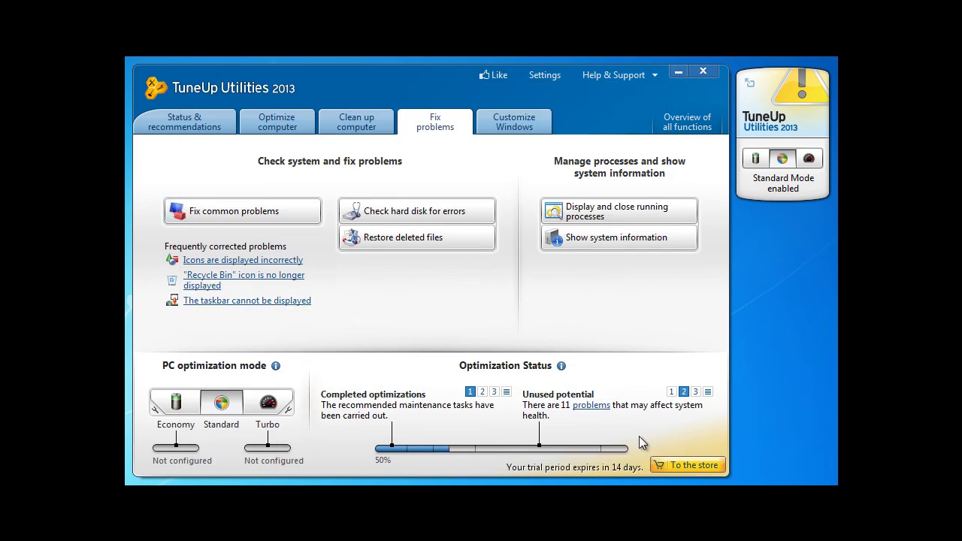
- Check only Local Disk (C:) for errors with Disk Doctor, excluding drives D: and E:
click(456, 217)
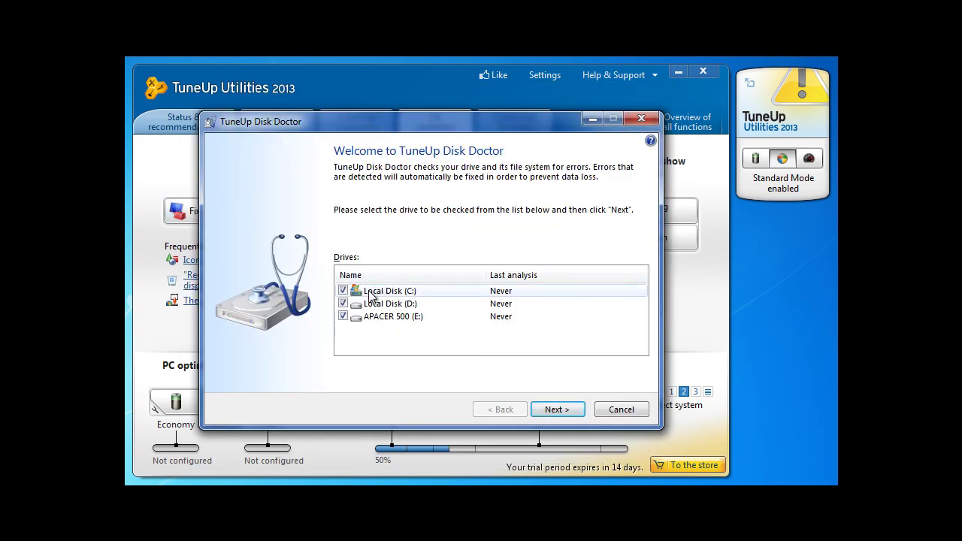
click(342, 303)
click(343, 317)
click(560, 410)
click(560, 410)
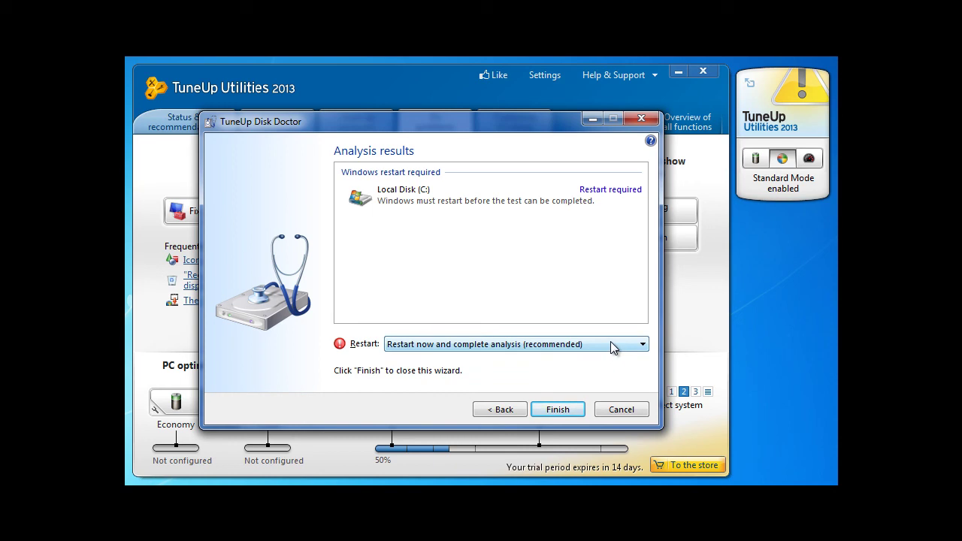
- Set the disk analysis to complete on next Windows startup and finish Disk Doctor
click(612, 348)
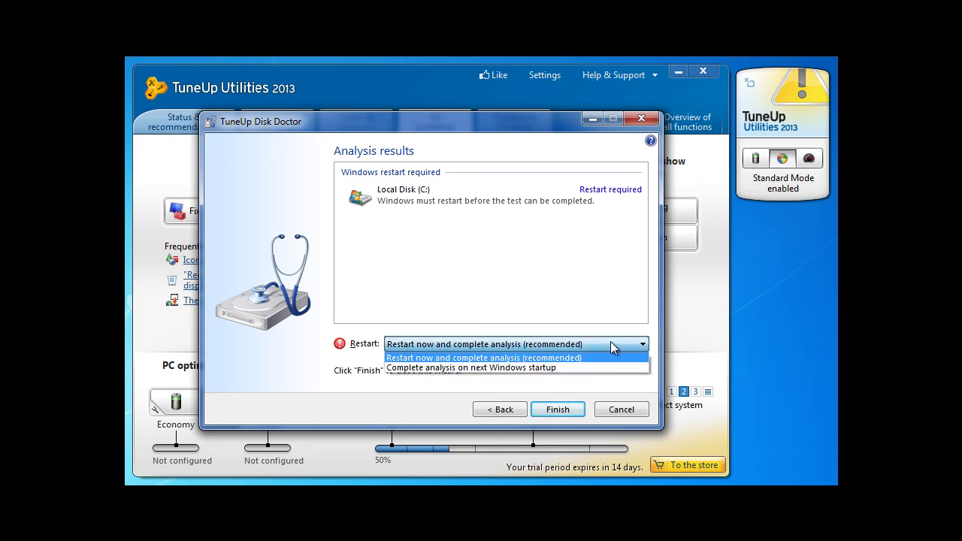
click(592, 367)
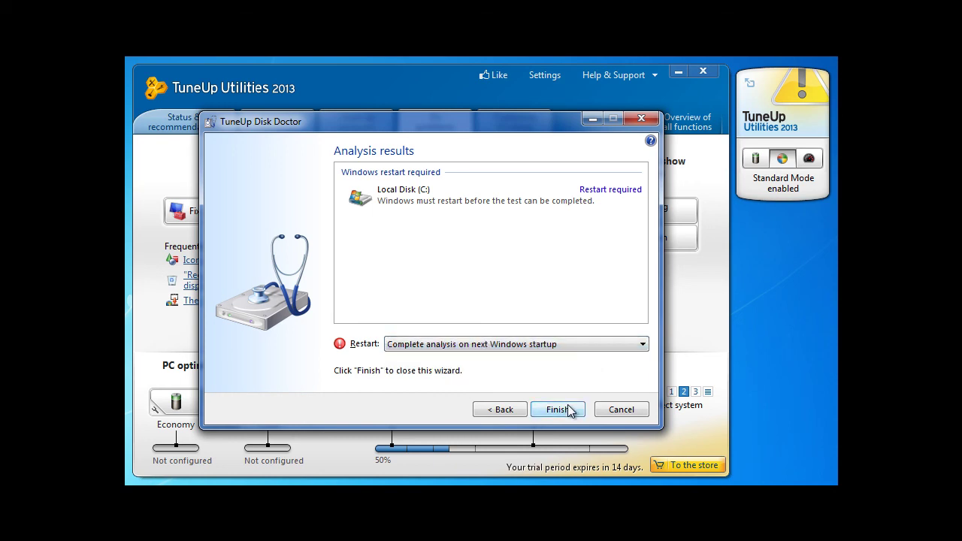
click(569, 409)
click(561, 331)
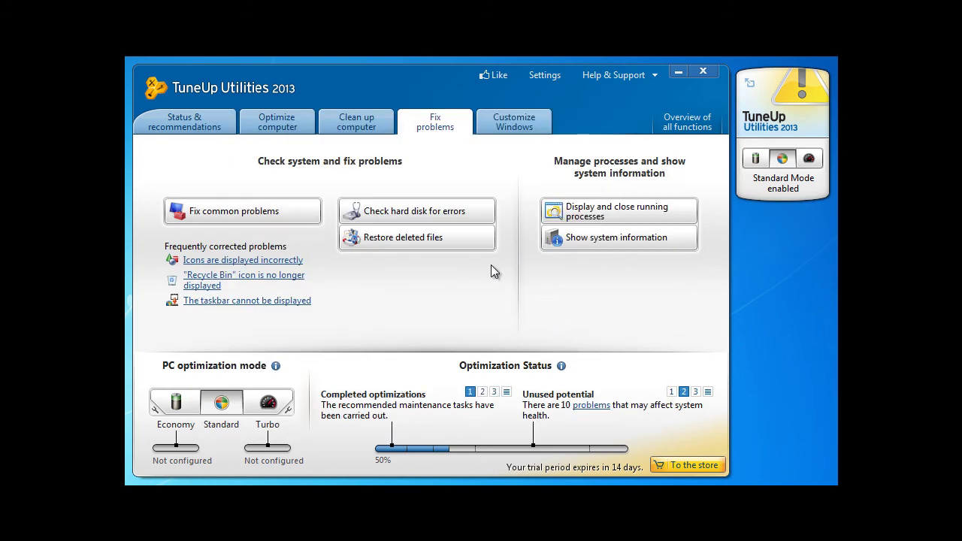
- View the drive choices for restoring deleted files and cancel, and view the list of running applications and close it
click(464, 247)
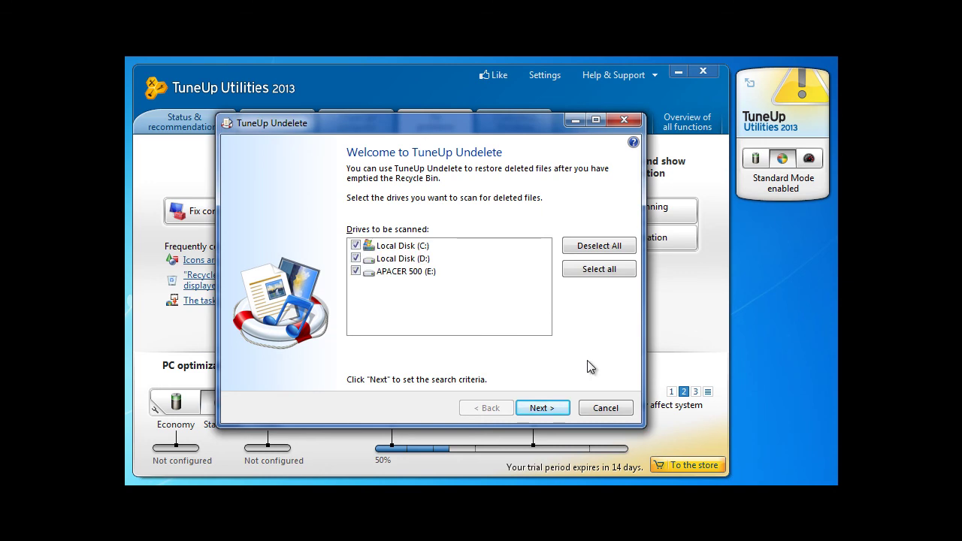
click(598, 406)
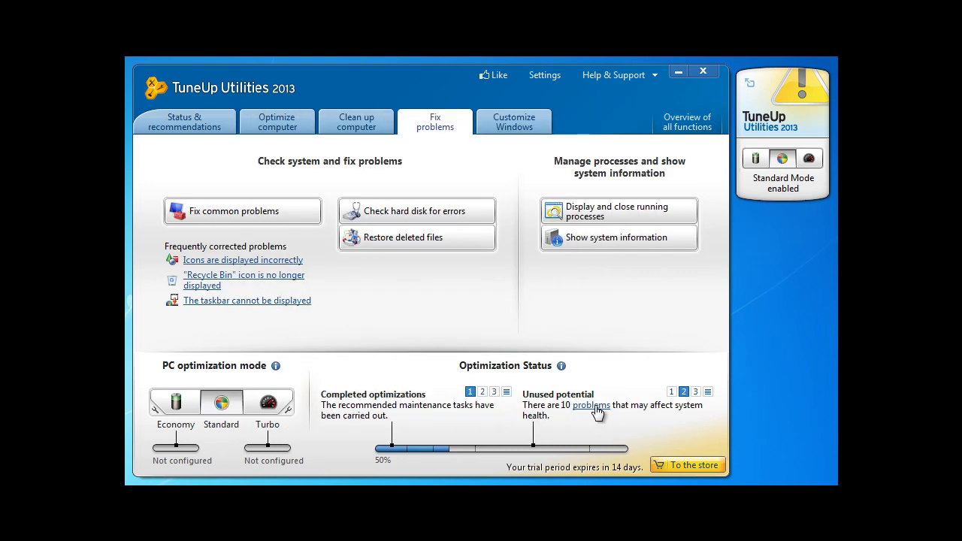
click(593, 212)
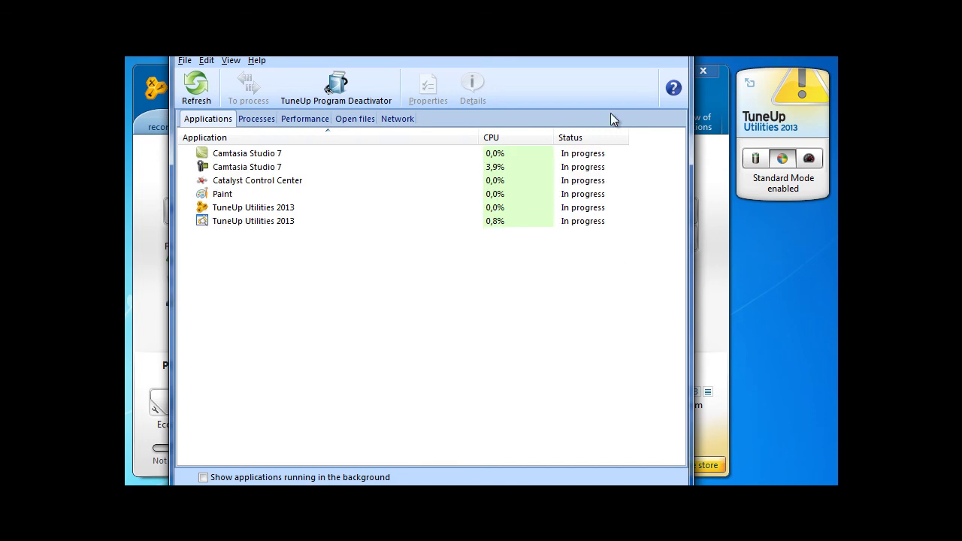
click(674, 64)
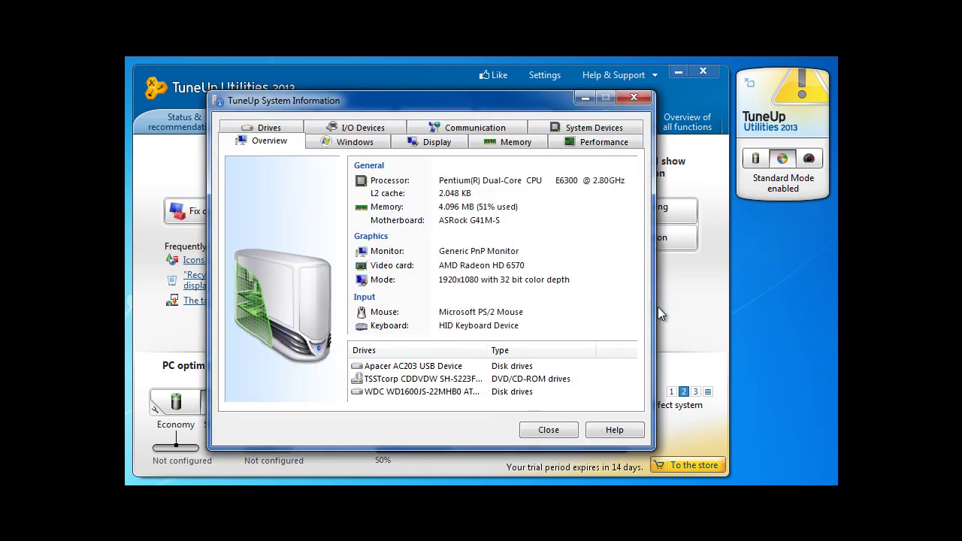
- Review the overview, Windows and display details in TuneUp System Information, and close it
click(381, 147)
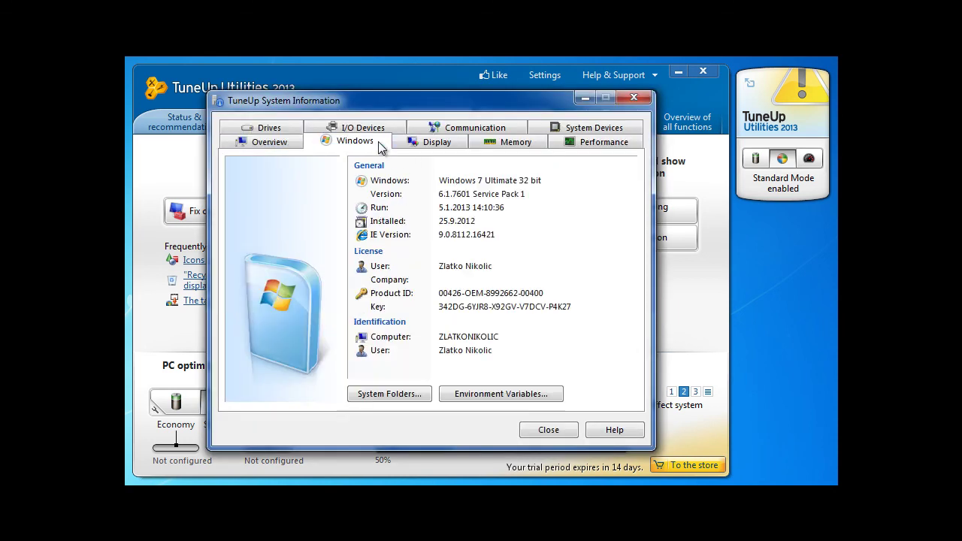
click(446, 144)
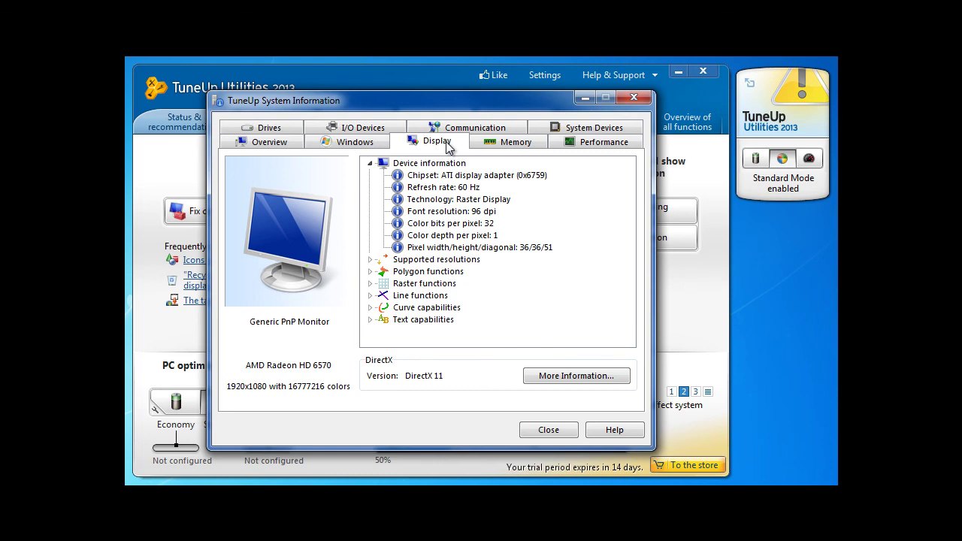
click(565, 430)
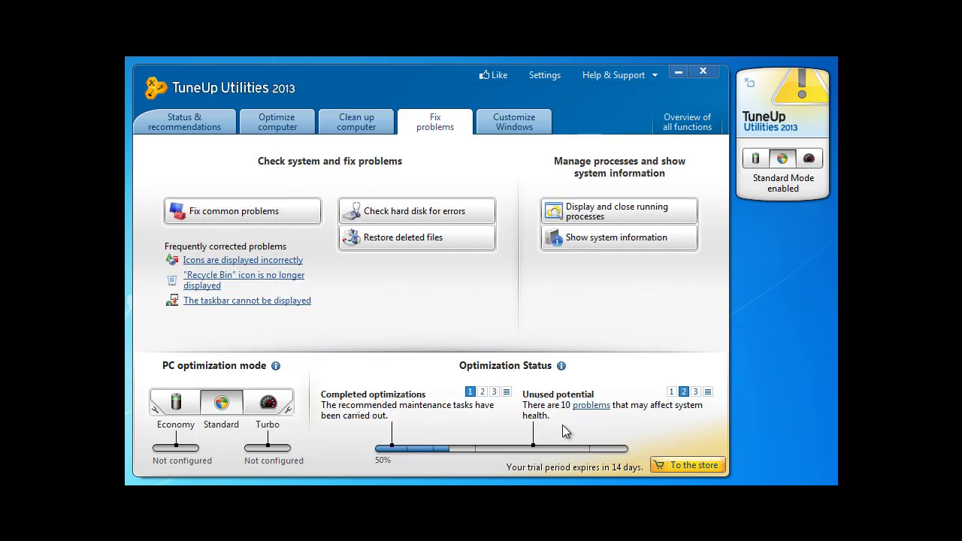
- Open the Windows options and behaviors settings, review the effects, animation, menu appearance and font smoothing options, and close them with the settings accepted
click(546, 129)
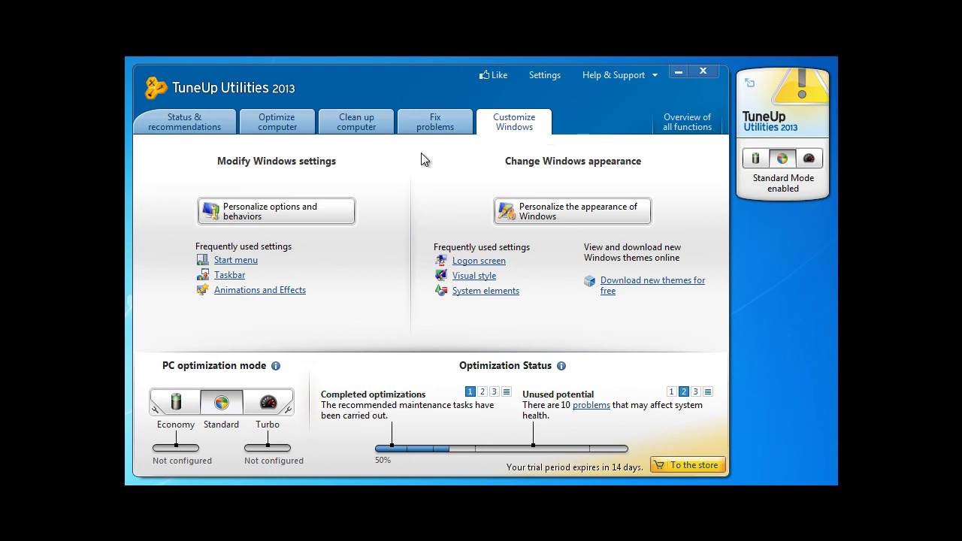
click(315, 212)
click(315, 213)
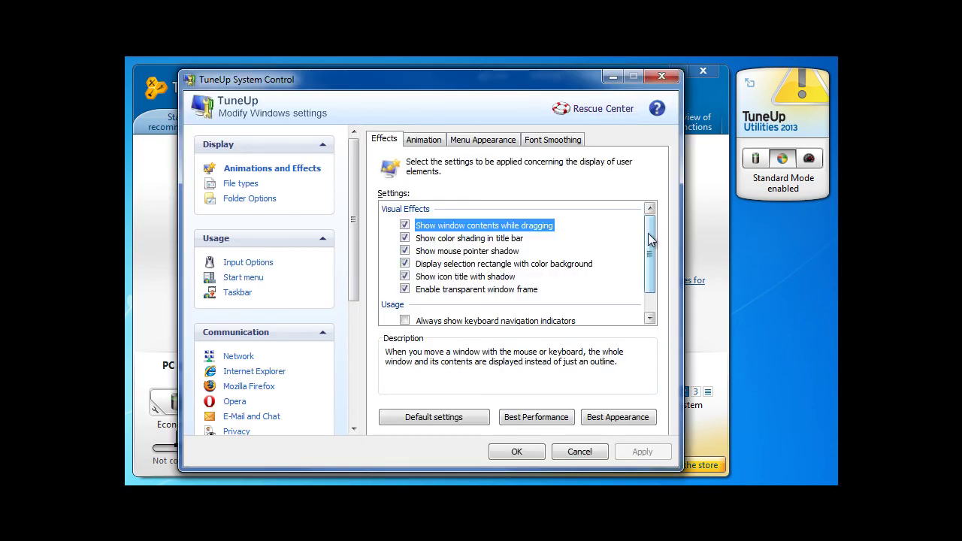
mouse_move(651, 240)
mouse_down()
mouse_move(651, 264)
mouse_move(647, 225)
mouse_up()
click(426, 144)
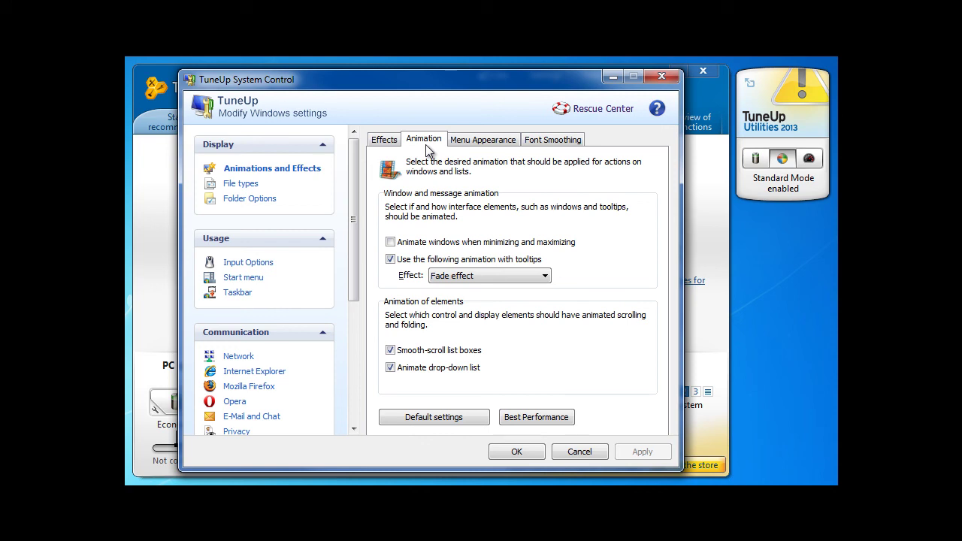
click(477, 148)
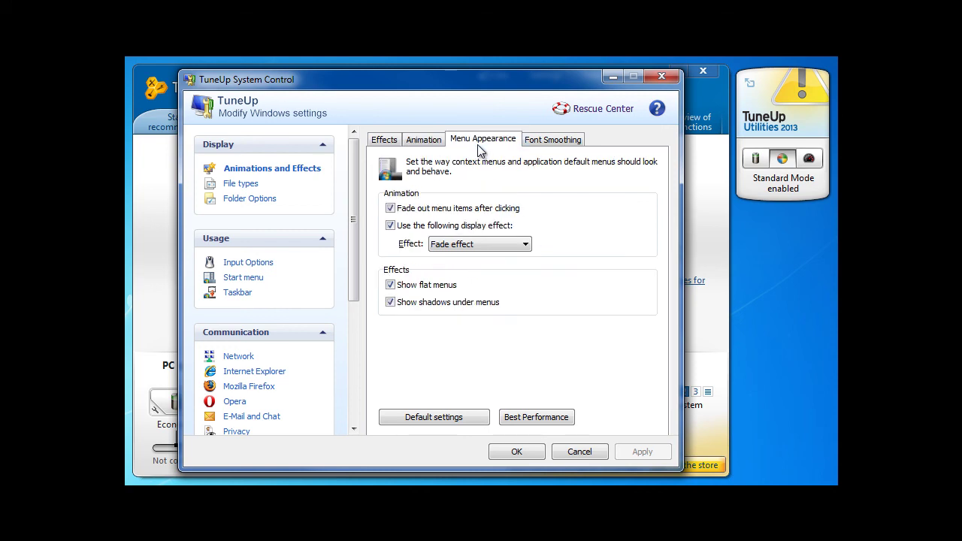
click(553, 147)
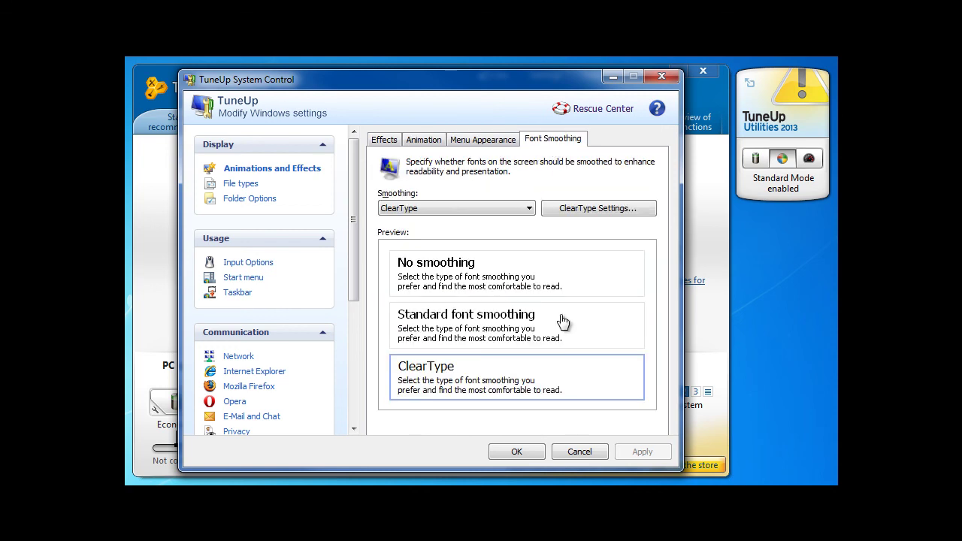
click(516, 452)
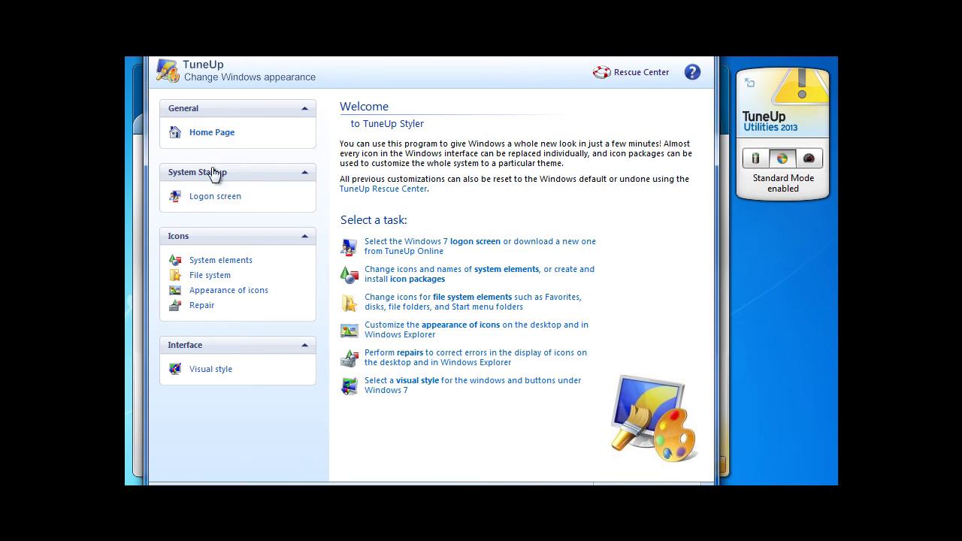
- Review the logon screen, system element icons and file system icons in TuneUp Styler, and close it
click(209, 200)
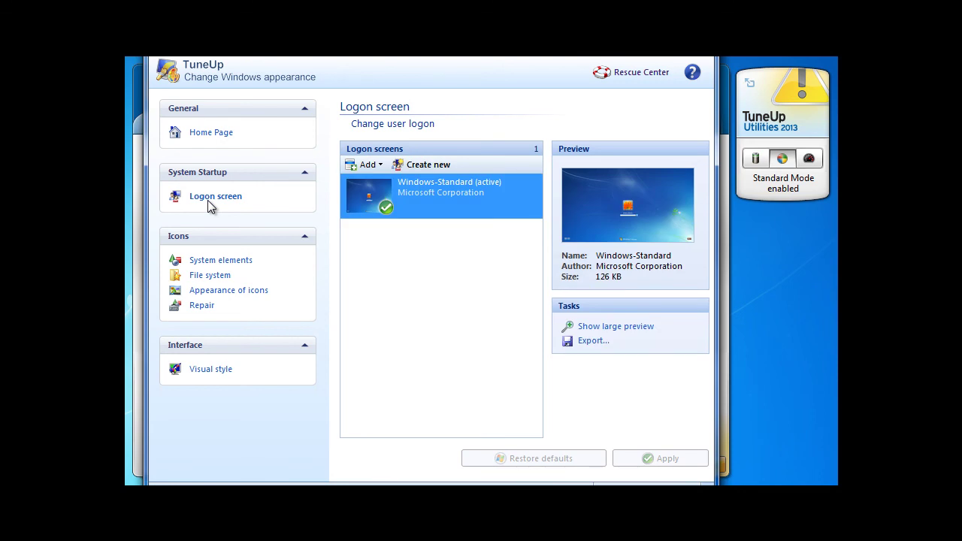
click(210, 261)
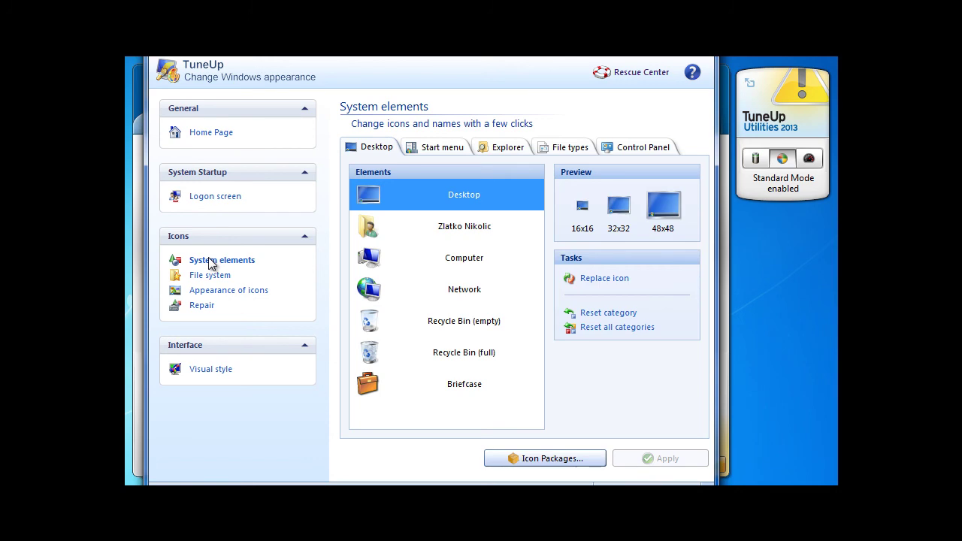
click(208, 274)
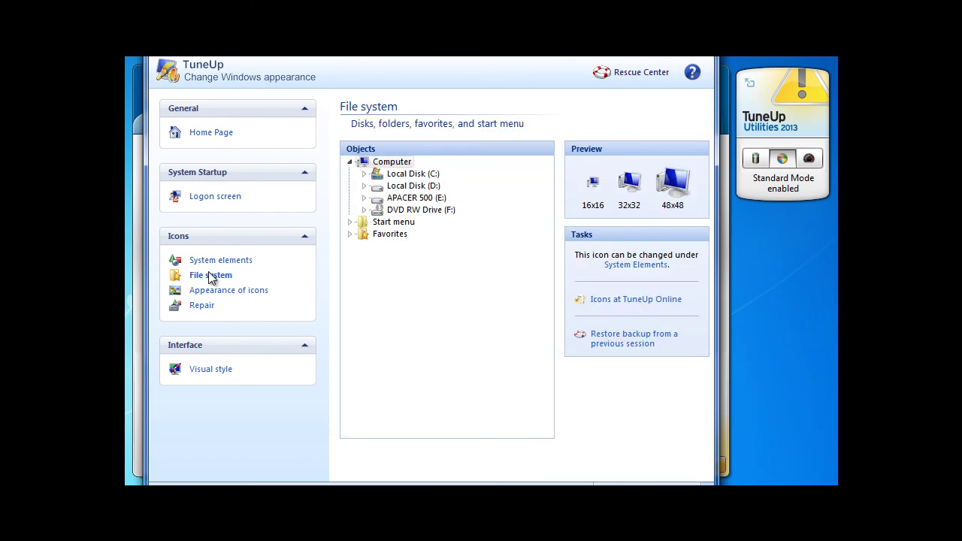
click(708, 56)
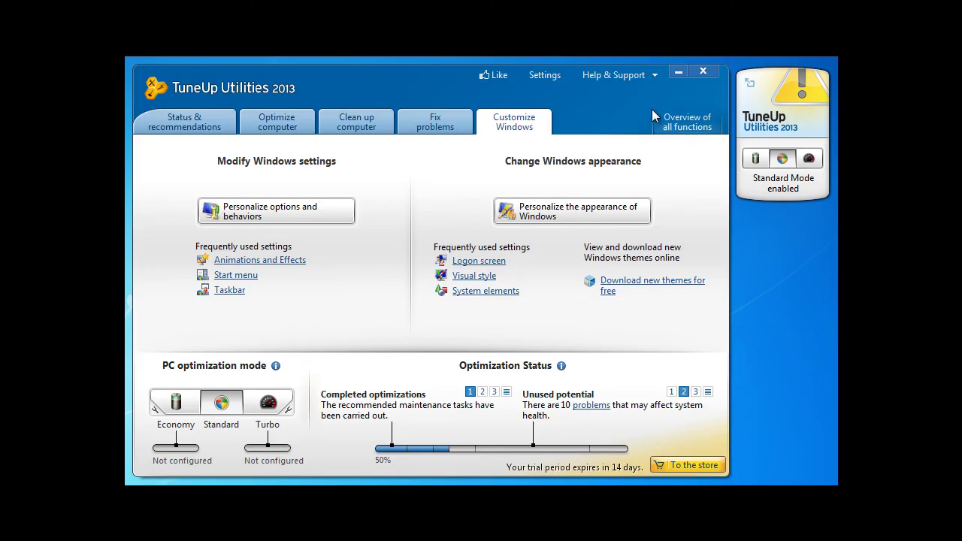
- Open the About information to view the program's version and license details
click(657, 77)
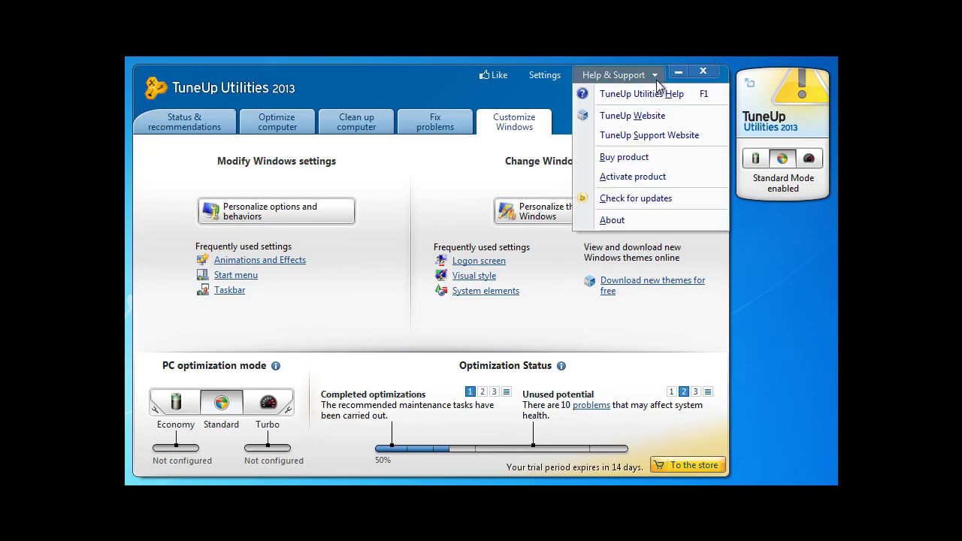
click(613, 222)
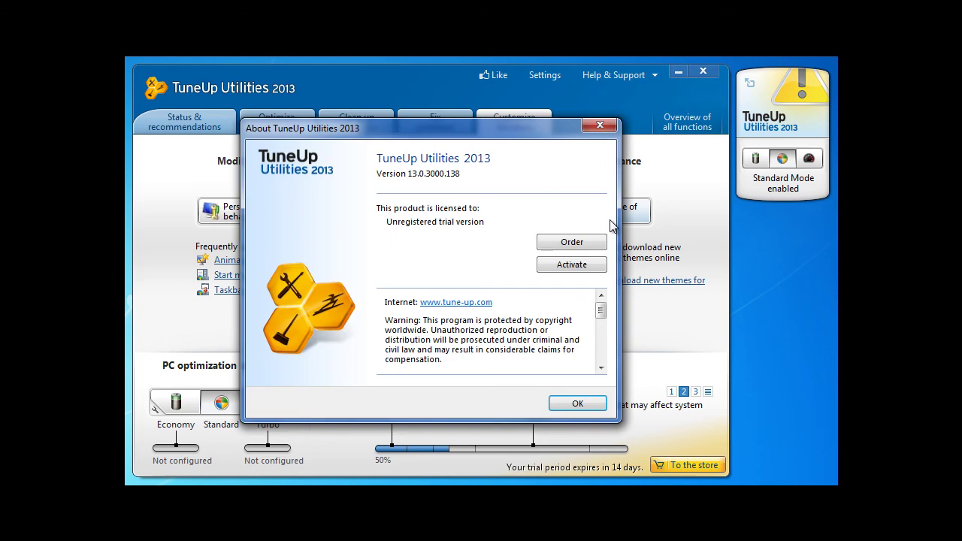